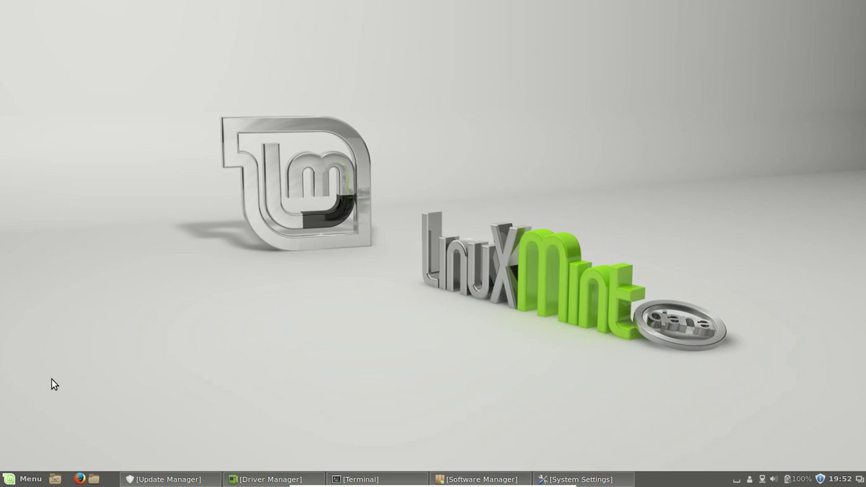
# Step: Search the applications for "update", open Update Manager and reposition its window
pyautogui.click(28, 478)
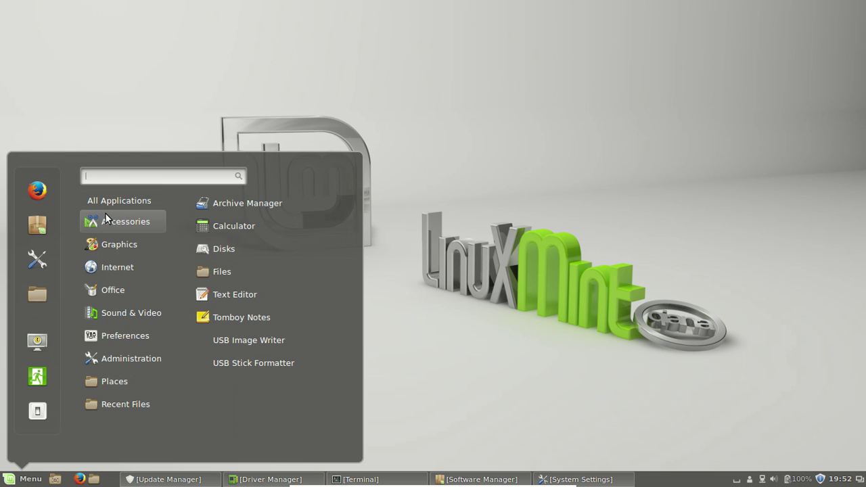
pyautogui.write('update')
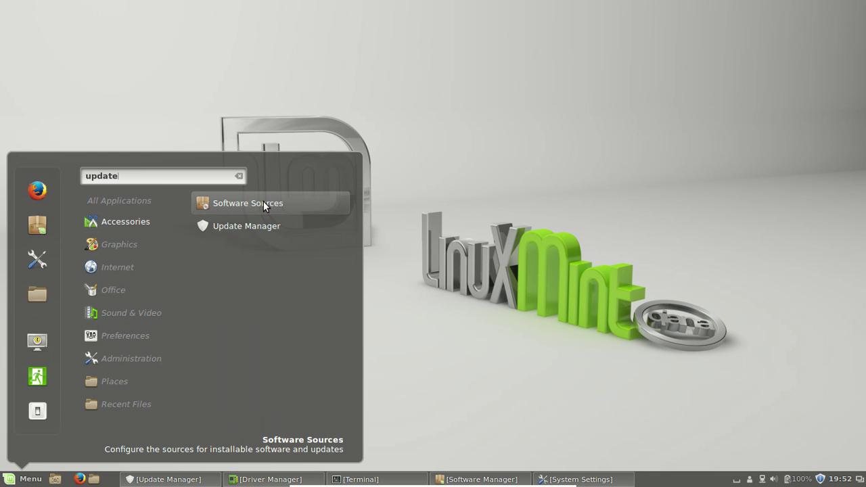
pyautogui.click(259, 224)
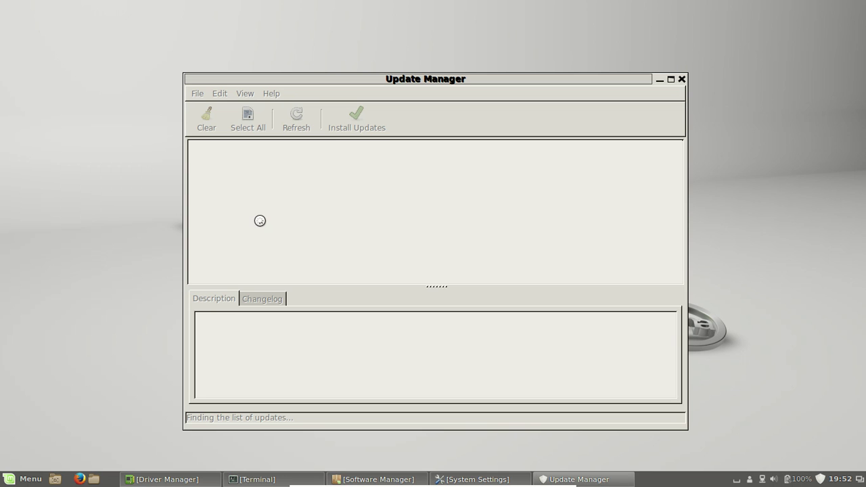
pyautogui.moveTo(385, 80); pyautogui.dragTo(373, 56)
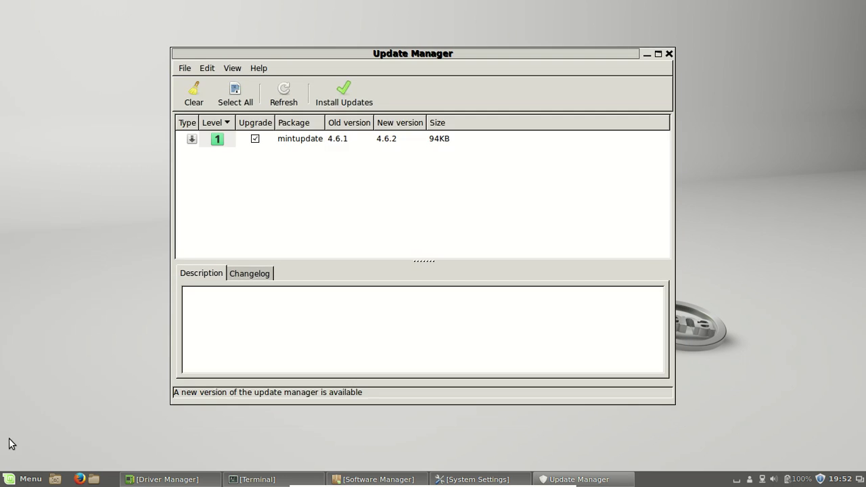
# Step: Look up "update" once more in the application search, dismiss it and minimize the Update Manager window
pyautogui.click(24, 479)
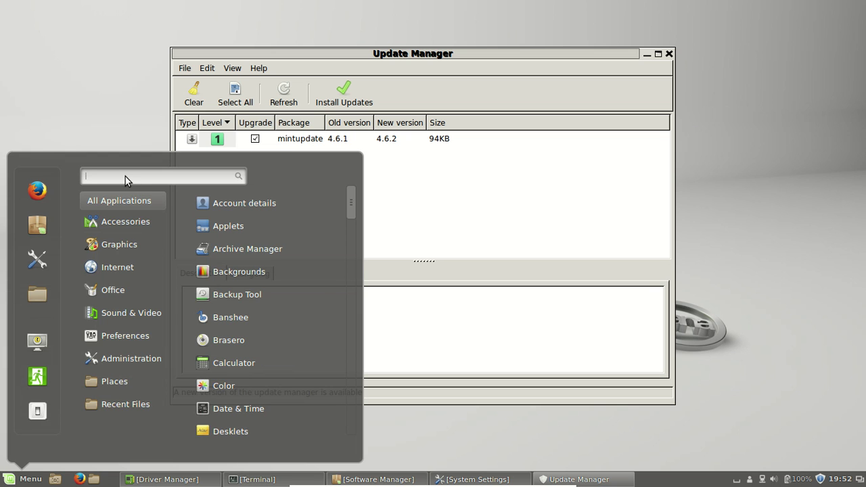
pyautogui.write('update')
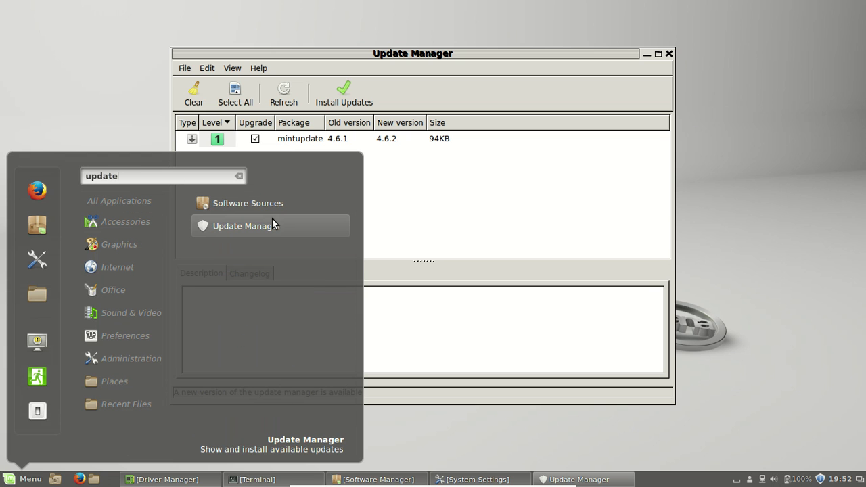
pyautogui.press('Escape')
pyautogui.moveTo(501, 55); pyautogui.dragTo(521, 59)
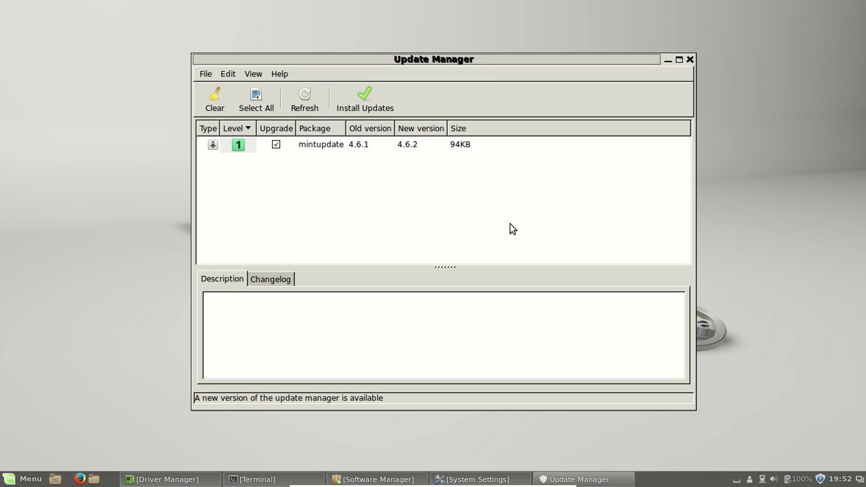
pyautogui.click(669, 61)
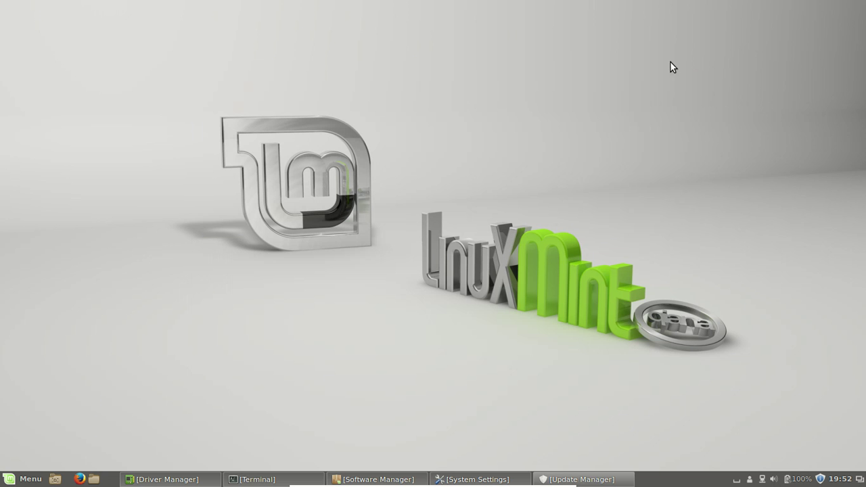
# Step: Search the applications for "device", then review the available driver options in Driver Manager and close it
pyautogui.click(27, 477)
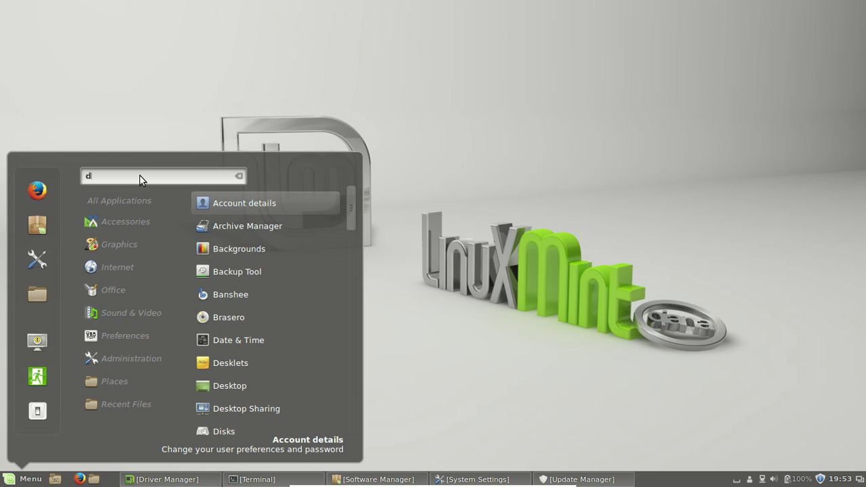
pyautogui.write('device')
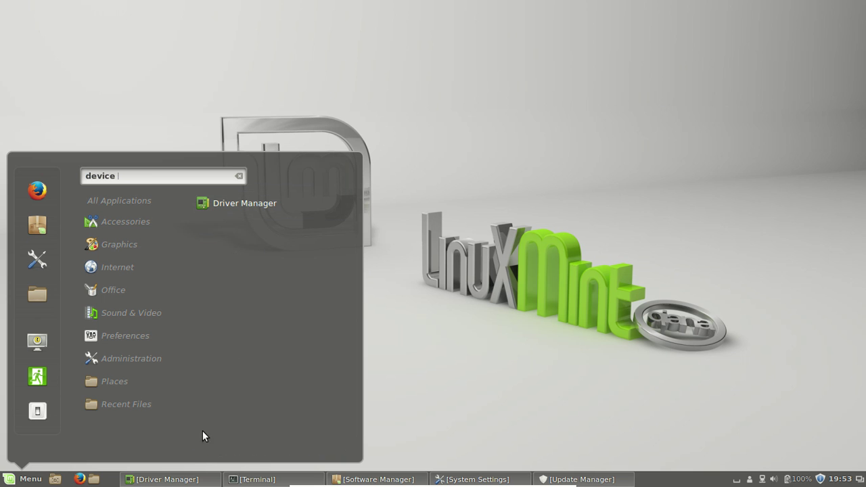
pyautogui.click(186, 480)
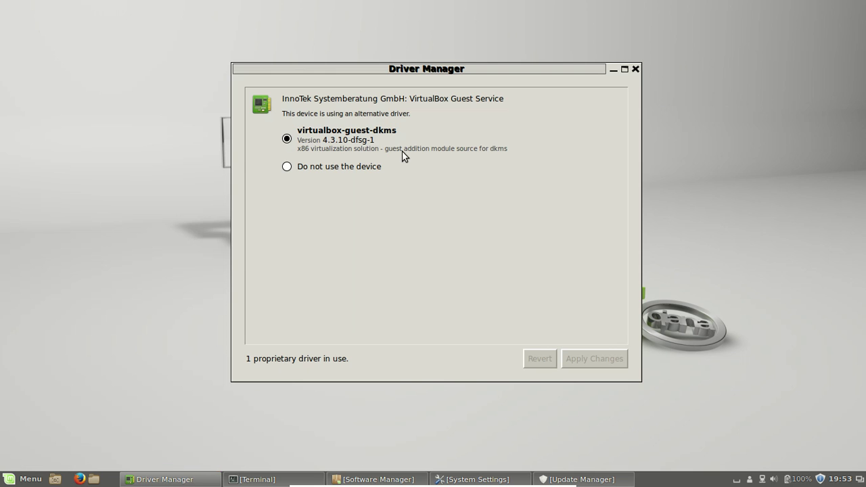
pyautogui.moveTo(389, 68); pyautogui.dragTo(406, 94)
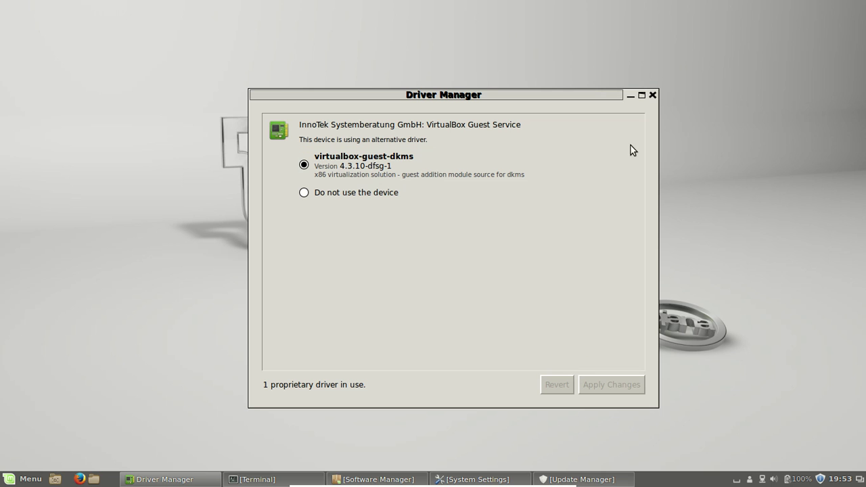
pyautogui.click(653, 95)
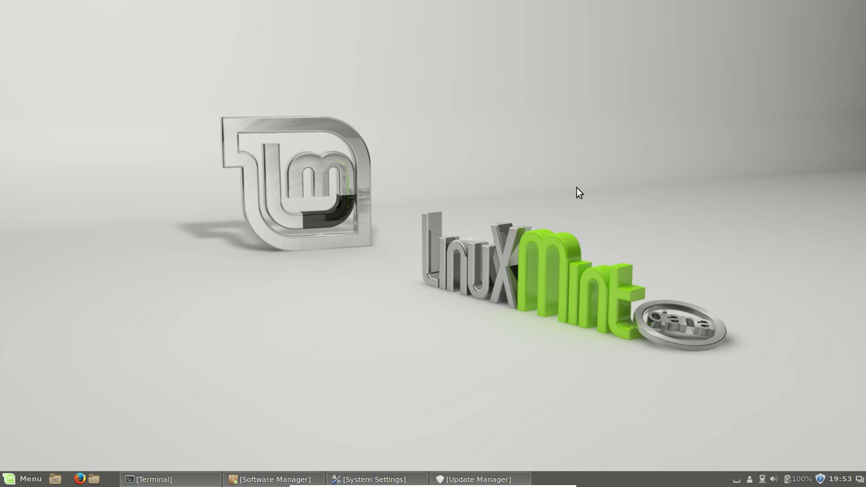
# Step: Look up "softw" in the application search and bring up the Software Manager window
pyautogui.click(27, 478)
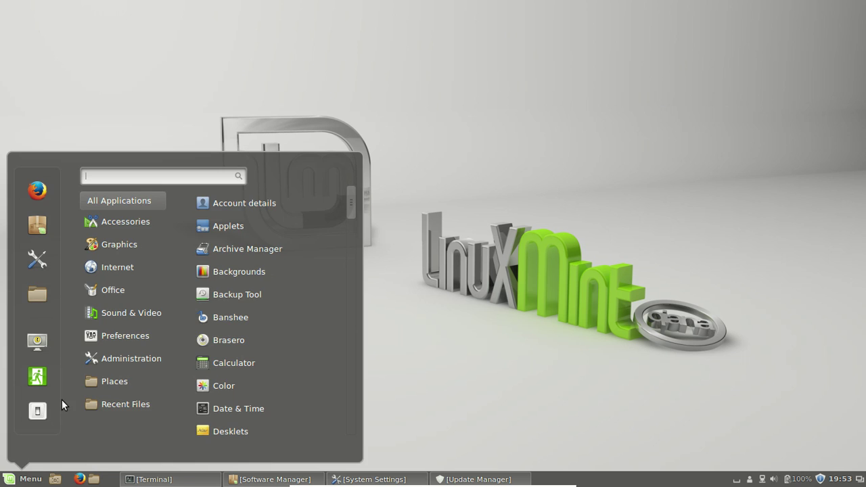
pyautogui.write('softw')
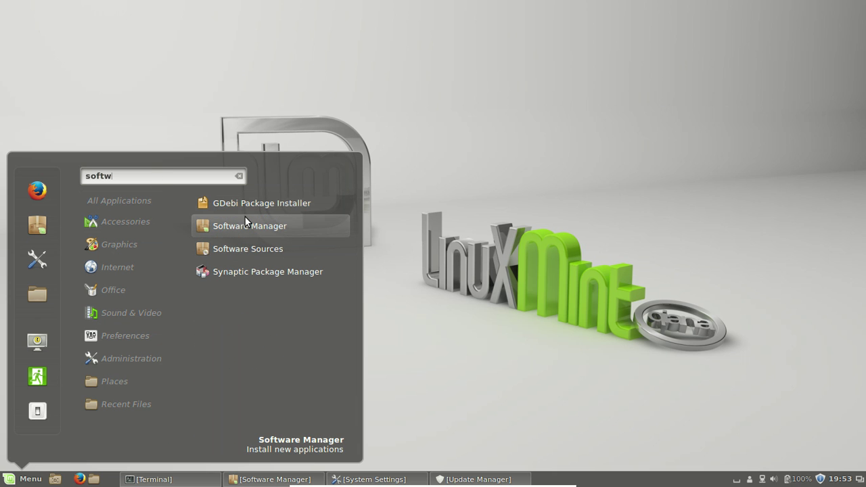
pyautogui.click(240, 484)
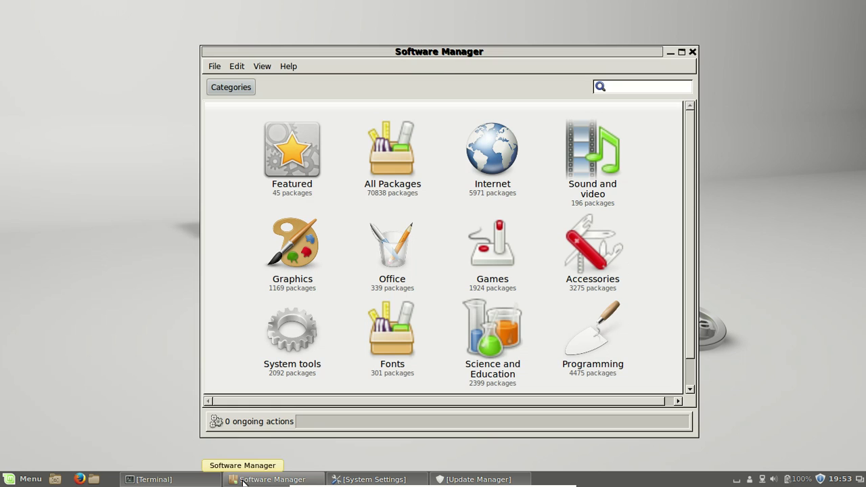
pyautogui.moveTo(441, 53); pyautogui.dragTo(430, 51)
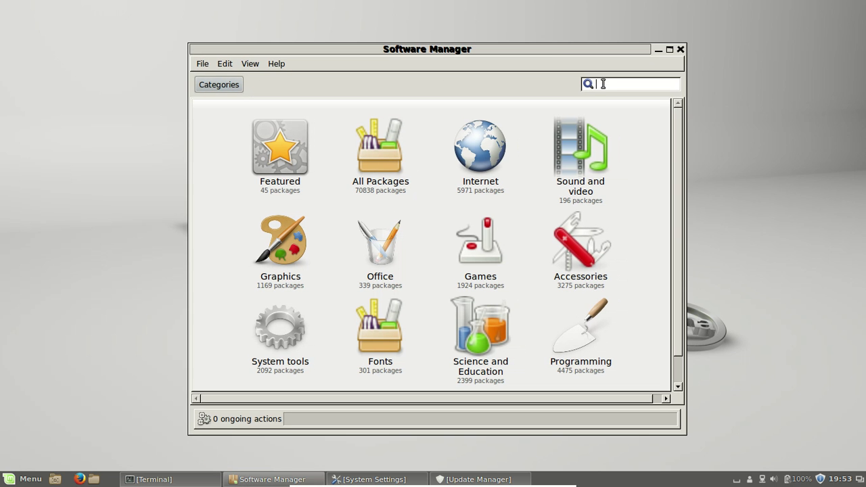
# Step: Search Software Manager for "ubuntu-res" and open the ubuntu-restricted-extras package page
pyautogui.click(600, 83)
pyautogui.write('ubuntu')
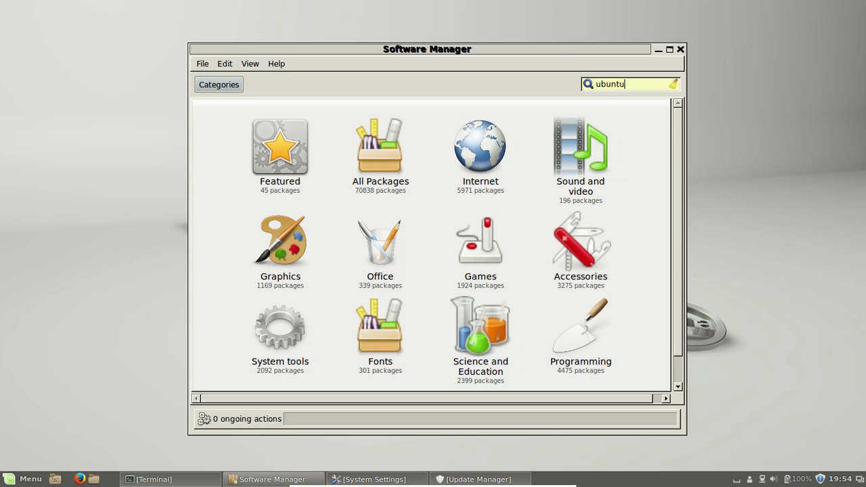
pyautogui.write('-res')
pyautogui.click(366, 112)
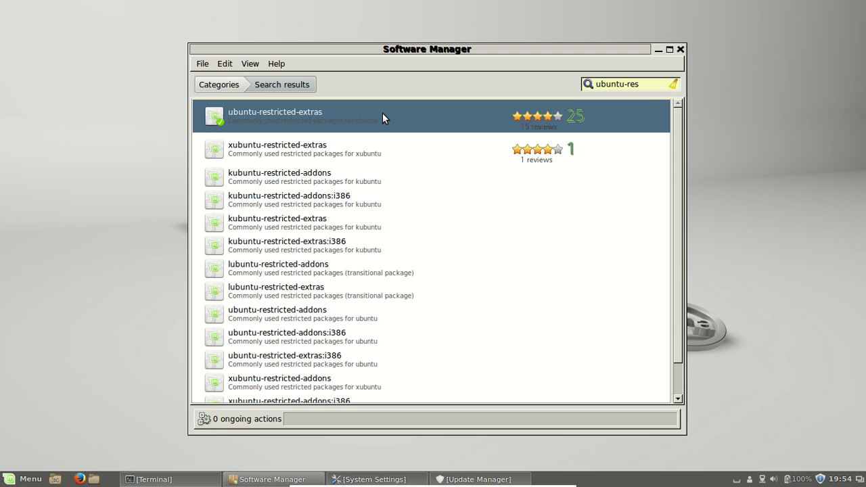
pyautogui.doubleClick(382, 114)
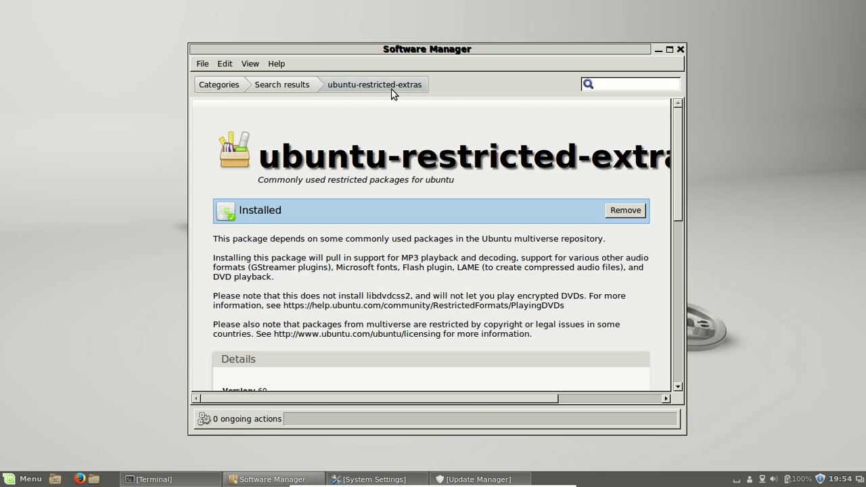
# Step: Return to the categories, search for "VLC" and open the vlc package page
pyautogui.click(224, 84)
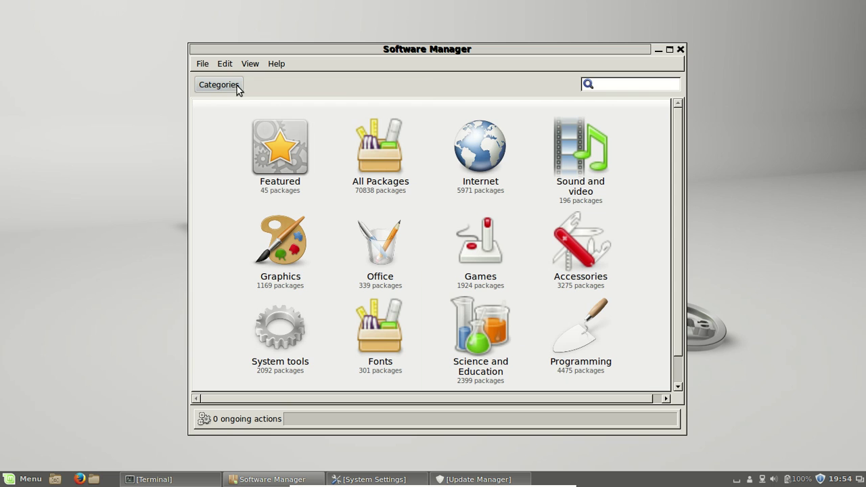
pyautogui.click(601, 81)
pyautogui.write('VLC')
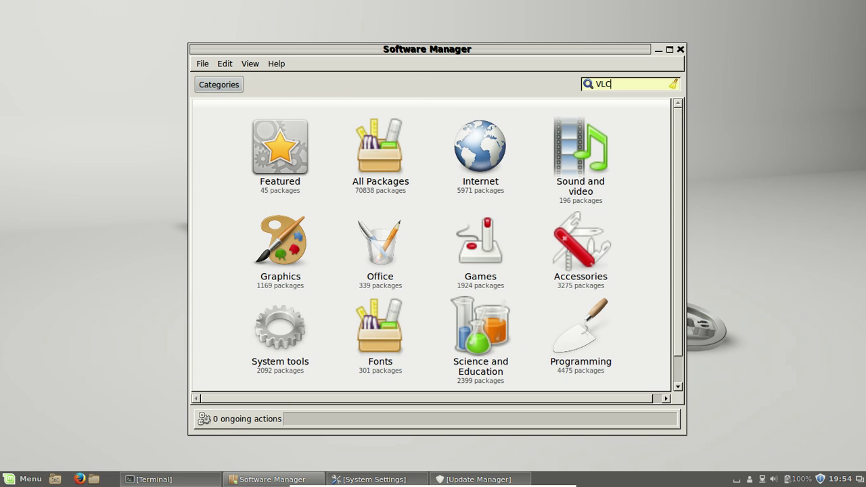
pyautogui.press('Return')
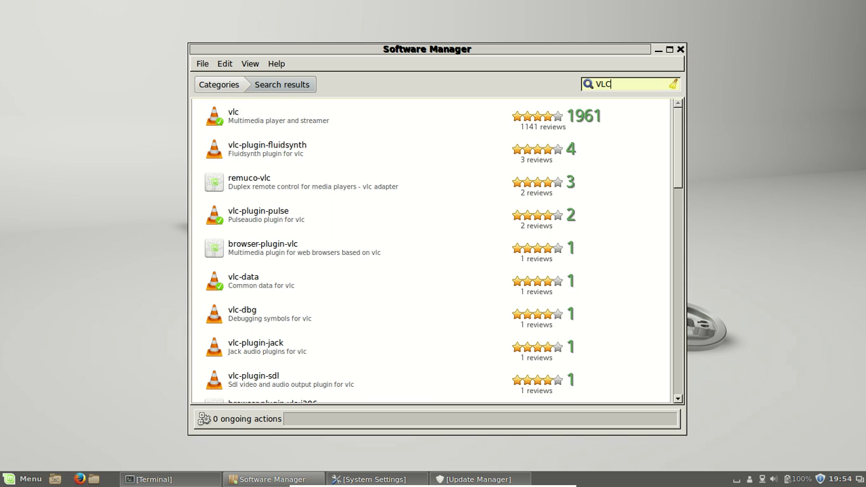
pyautogui.click(321, 129)
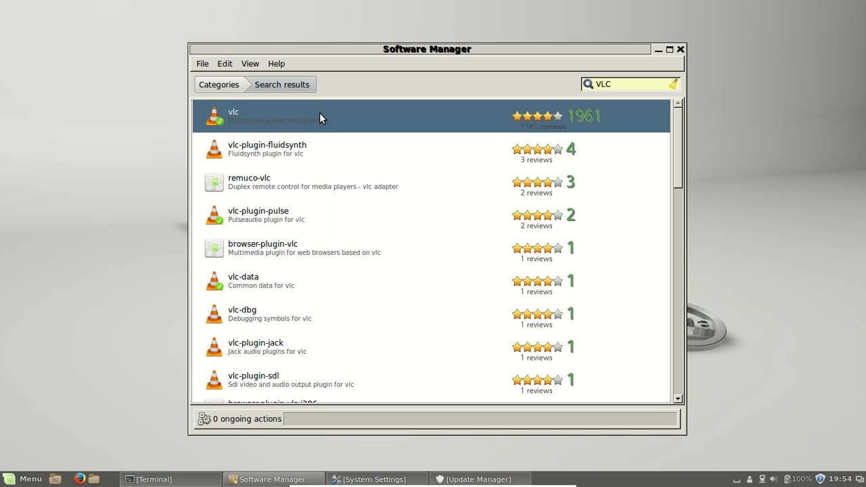
pyautogui.doubleClick(320, 114)
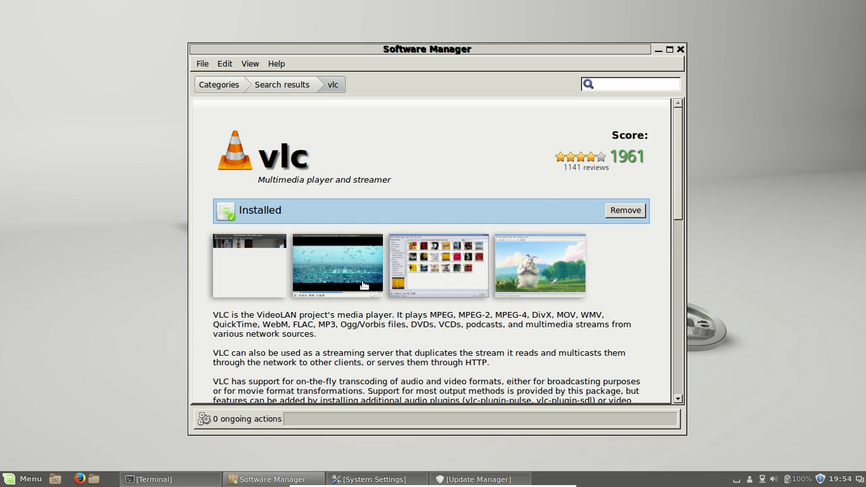
# Step: Look up "vlc" in the application search, dismiss it and minimize the Software Manager window
pyautogui.click(10, 479)
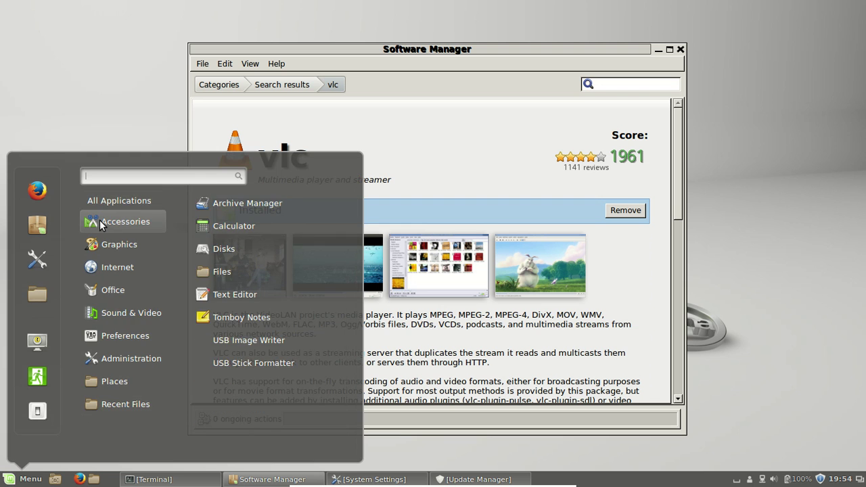
pyautogui.write('vlc')
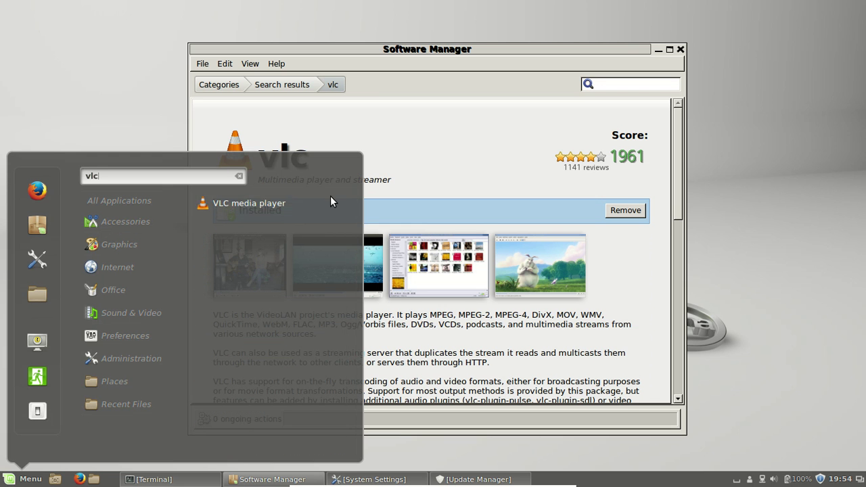
pyautogui.click(122, 125)
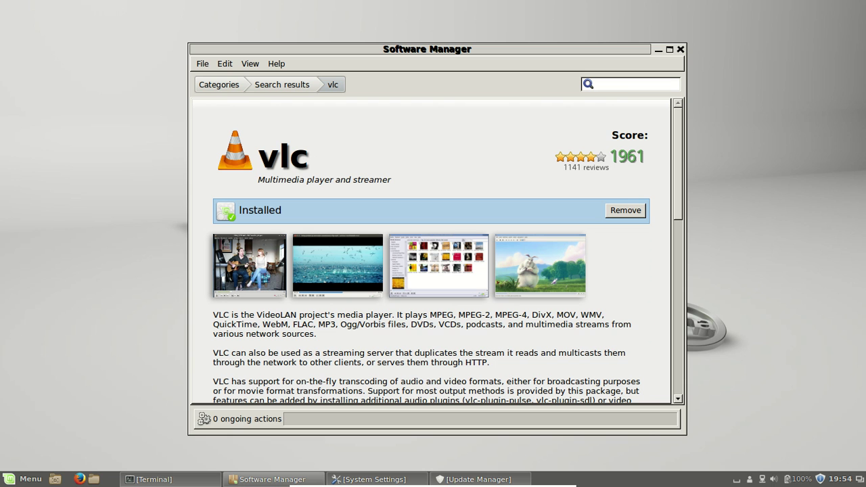
pyautogui.click(659, 50)
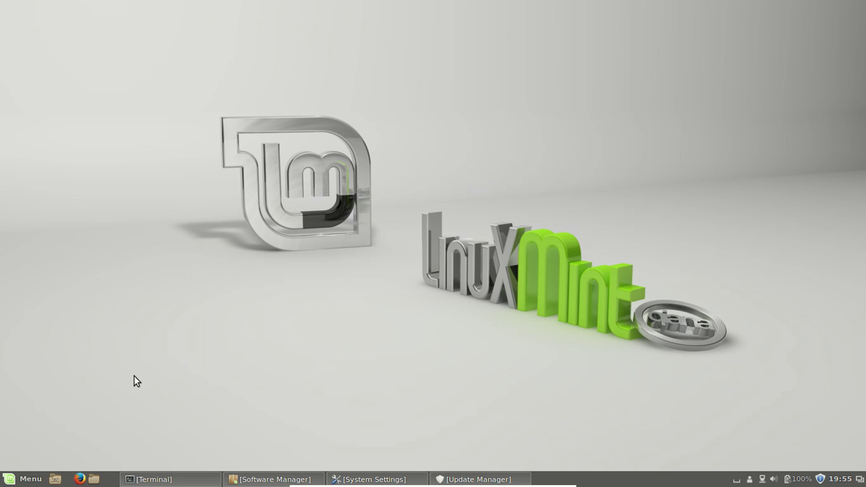
# Step: Search the applications for "software" and open Software Sources, authenticating with the account password
pyautogui.click(33, 480)
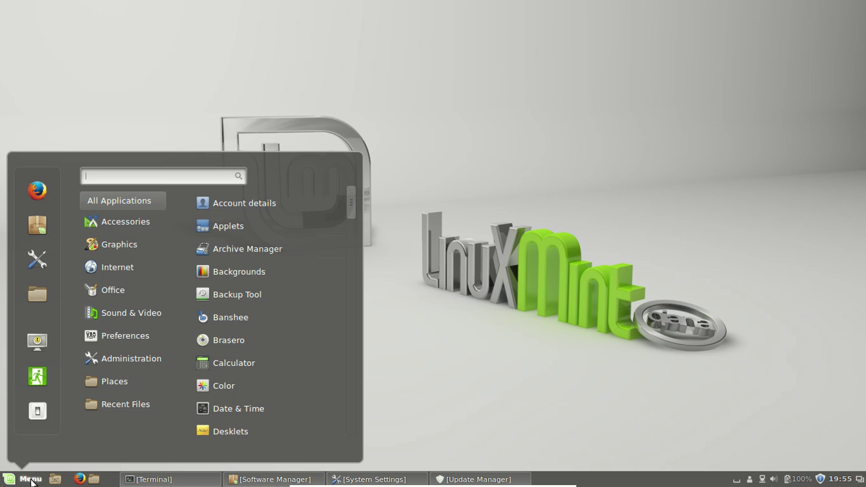
pyautogui.write('software')
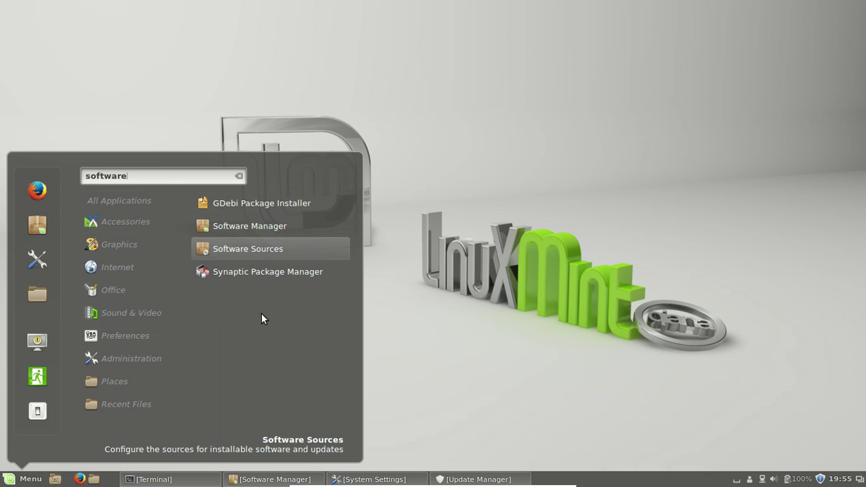
pyautogui.click(256, 248)
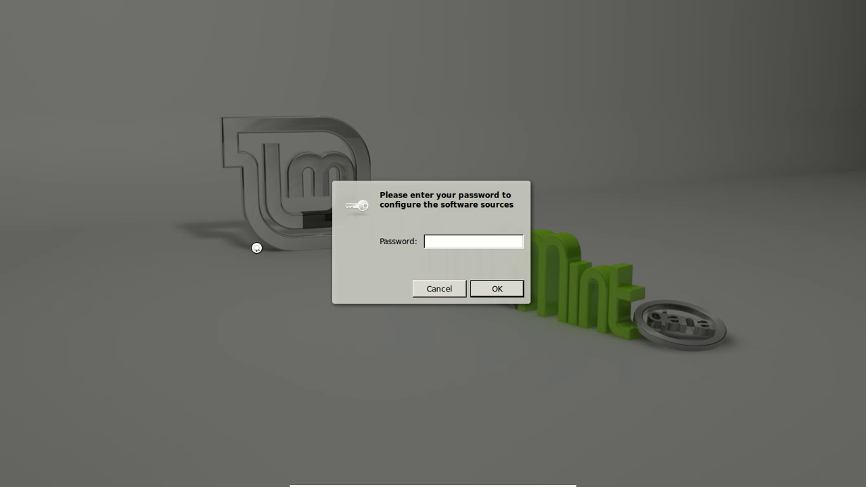
pyautogui.write('•')
pyautogui.press('Return')
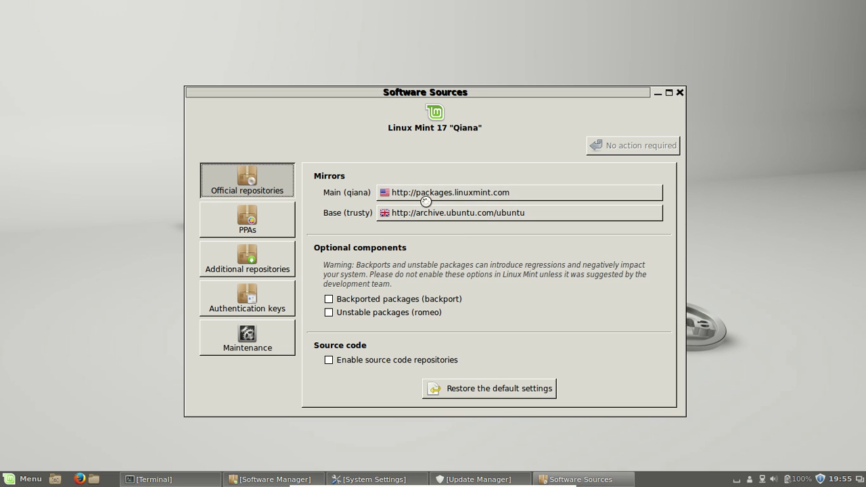
# Step: Browse the available mirrors for the Main (qiana) repository and close Software Sources
pyautogui.click(525, 192)
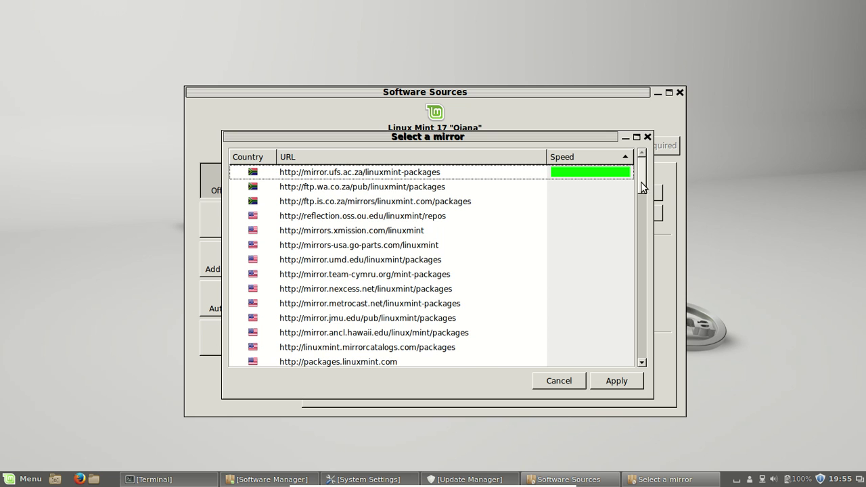
pyautogui.scroll(-1, 642, 191)
pyautogui.moveTo(642, 191); pyautogui.dragTo(638, 227)
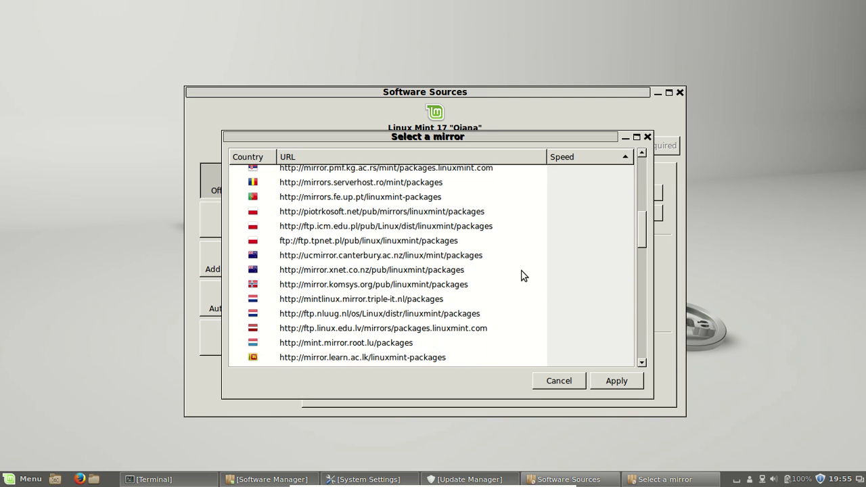
pyautogui.click(516, 268)
pyautogui.click(607, 382)
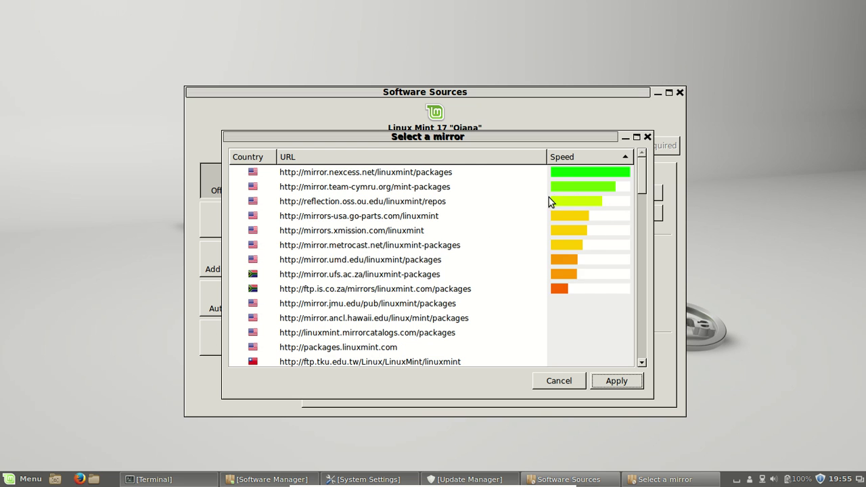
pyautogui.click(647, 138)
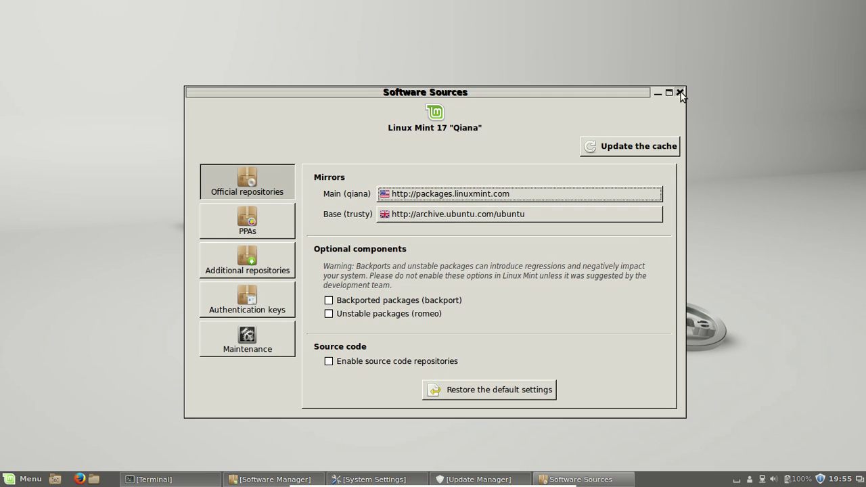
pyautogui.click(680, 93)
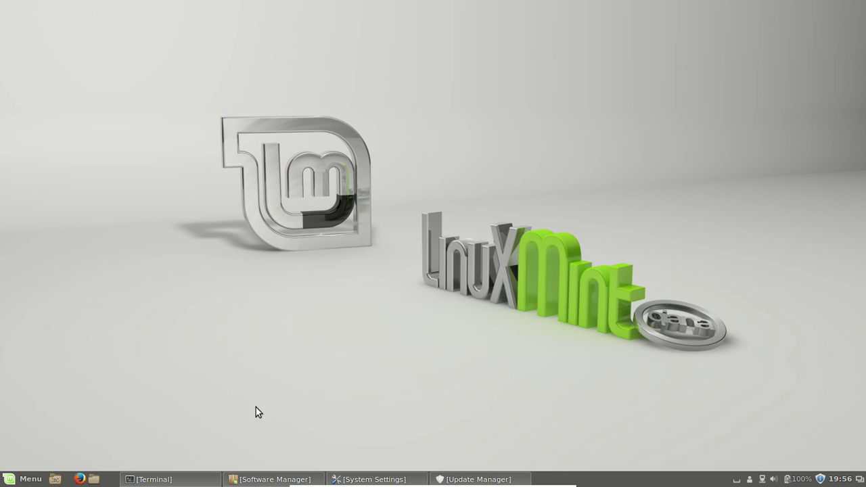
# Step: Search the applications for "terminal", open a new Terminal window and move it closer to the middle of the desktop
pyautogui.click(146, 478)
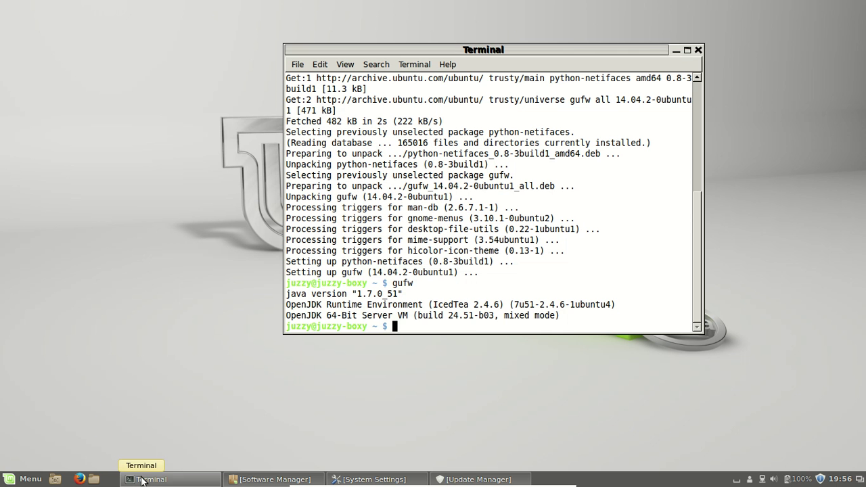
pyautogui.click(676, 50)
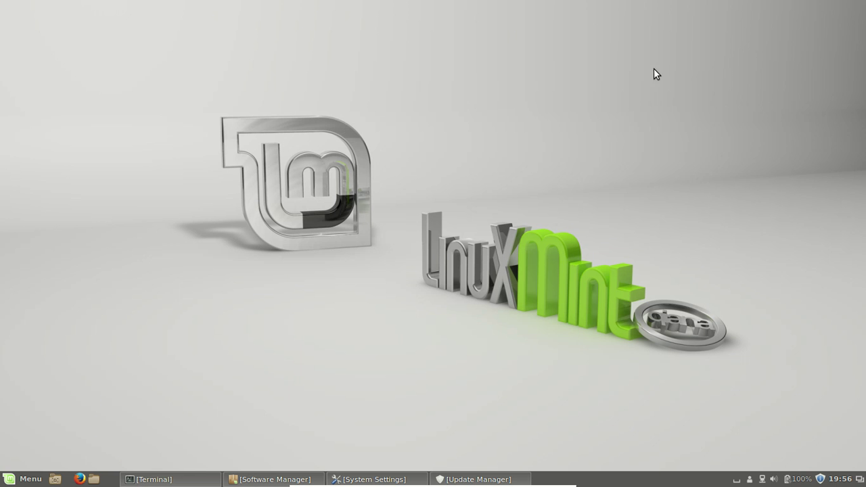
pyautogui.click(20, 479)
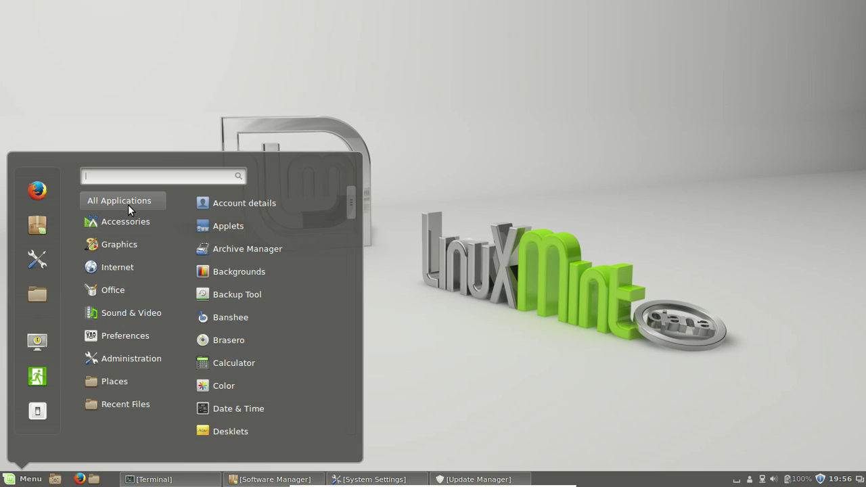
pyautogui.write('terminal')
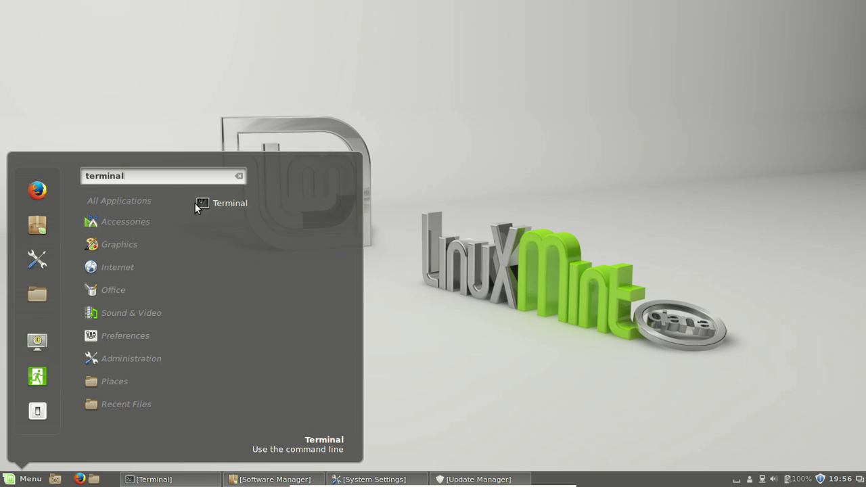
pyautogui.click(236, 202)
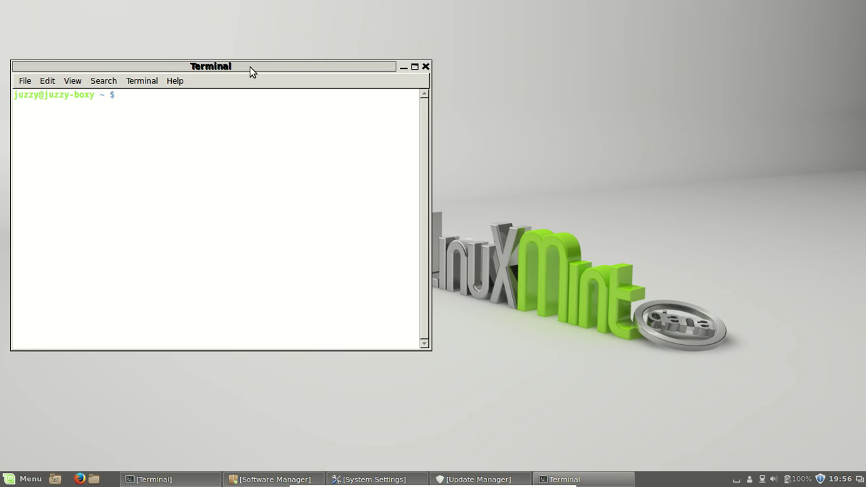
pyautogui.moveTo(249, 65); pyautogui.dragTo(370, 67)
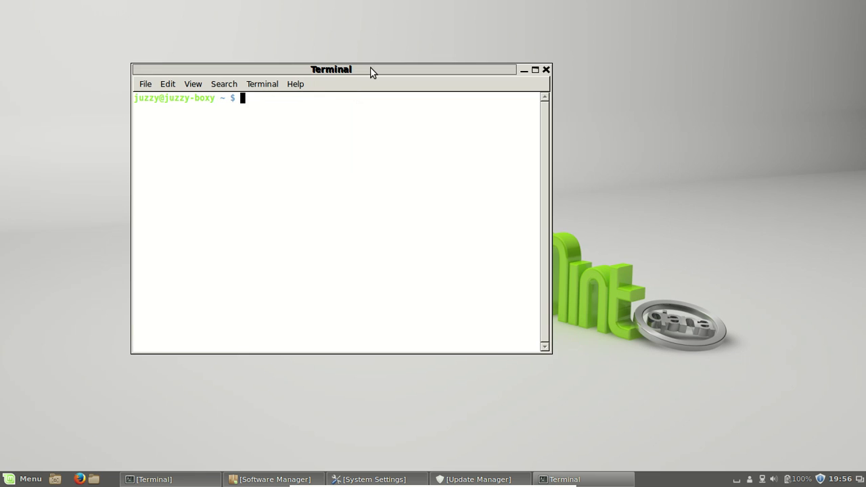
# Step: Run "sudo apt install gufw" in the Terminal, authenticating with the account password
pyautogui.write('sudo aptg')
pyautogui.press('BackSpace')
pyautogui.write('install ')
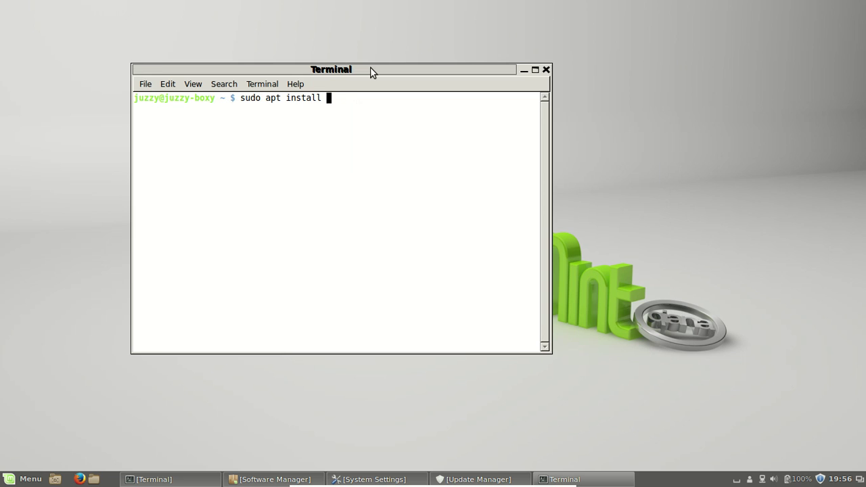
pyautogui.write('gufw')
pyautogui.press('Return')
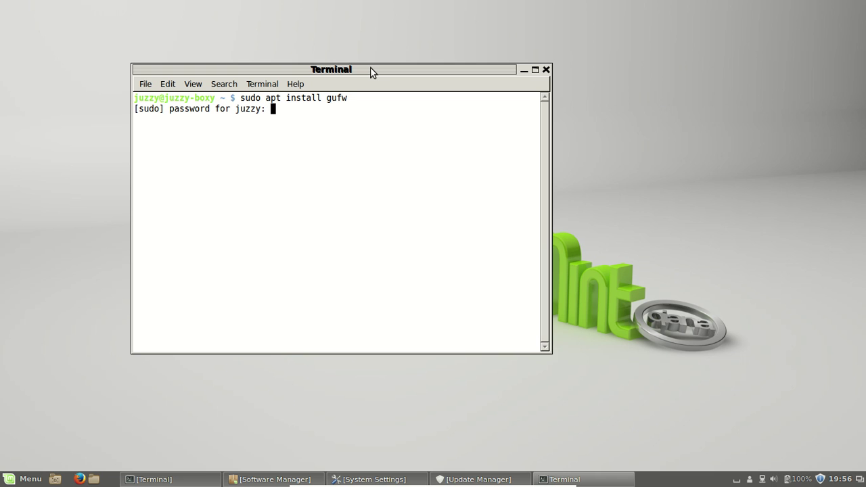
pyautogui.press('Return')
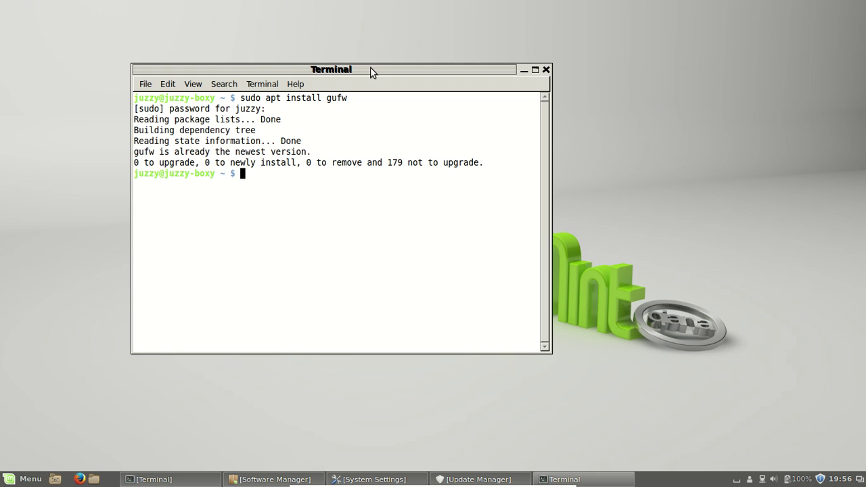
# Step: Launch the firewall configuration with the command "gufw", authenticating with the account password
pyautogui.write('gufw')
pyautogui.press('Return')
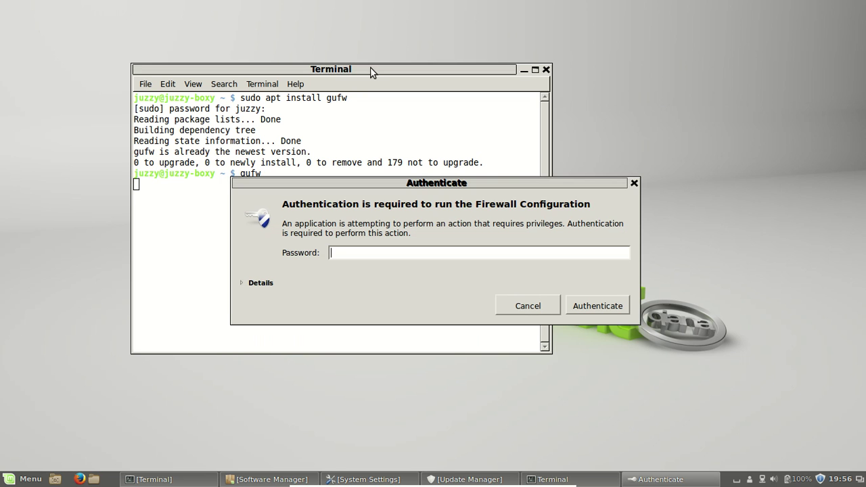
pyautogui.write('●')
pyautogui.click(22, 481)
pyautogui.click(314, 283)
pyautogui.click(609, 310)
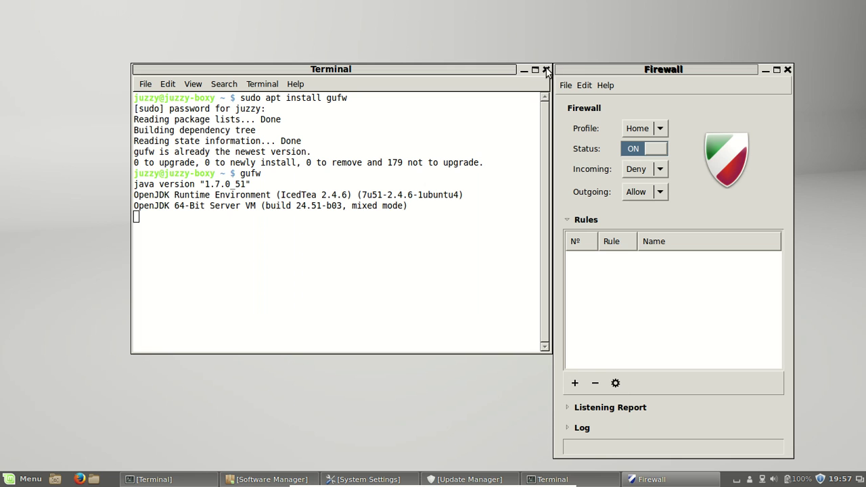
# Step: Minimize the Terminal window and expand the Log and Listening Report sections of the Firewall window
pyautogui.click(523, 69)
pyautogui.moveTo(632, 69); pyautogui.dragTo(323, 42)
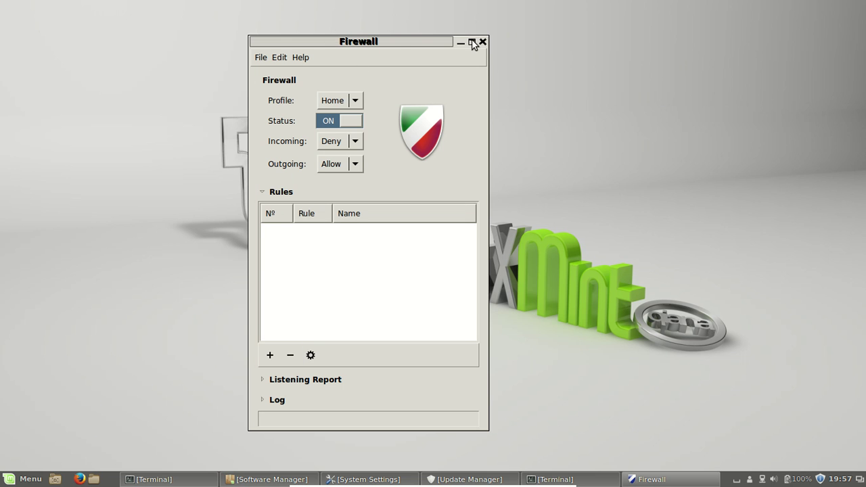
pyautogui.moveTo(392, 42); pyautogui.dragTo(351, 30)
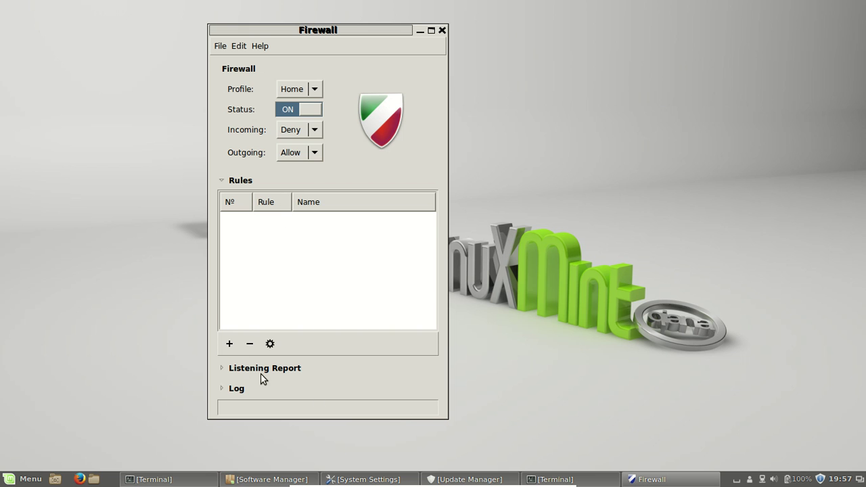
pyautogui.click(222, 389)
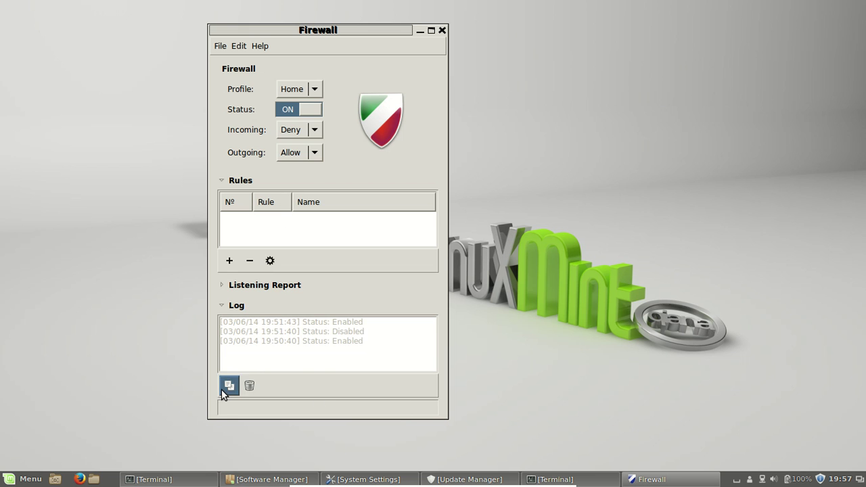
pyautogui.click(222, 285)
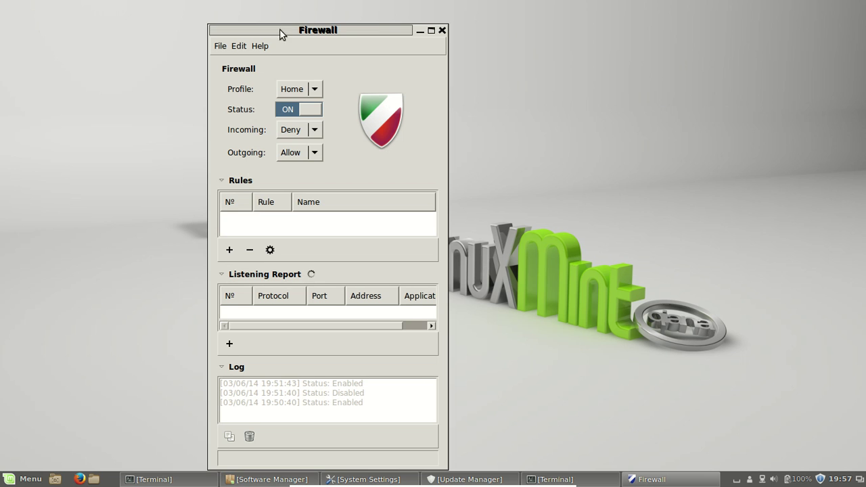
# Step: Add a preconfigured firewall rule with policy Deny, category All, subcategory File Transfer and application FTP, and close the rule dialog
pyautogui.click(221, 241)
pyautogui.click(268, 187)
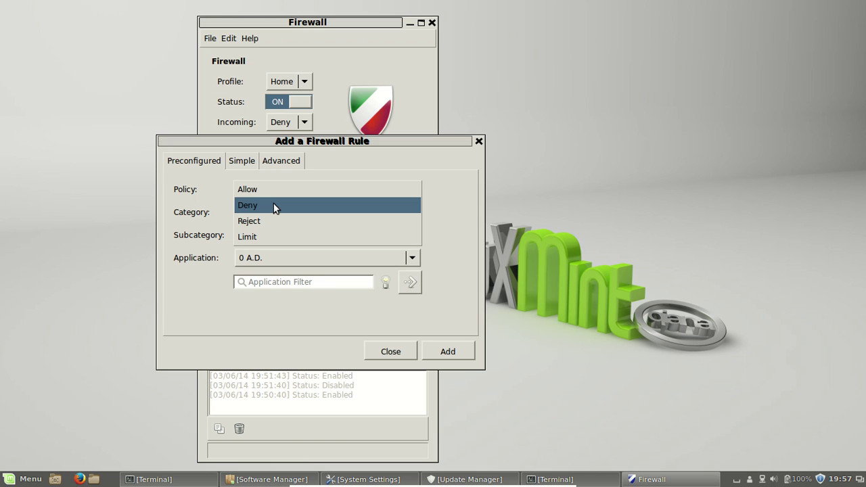
pyautogui.click(276, 207)
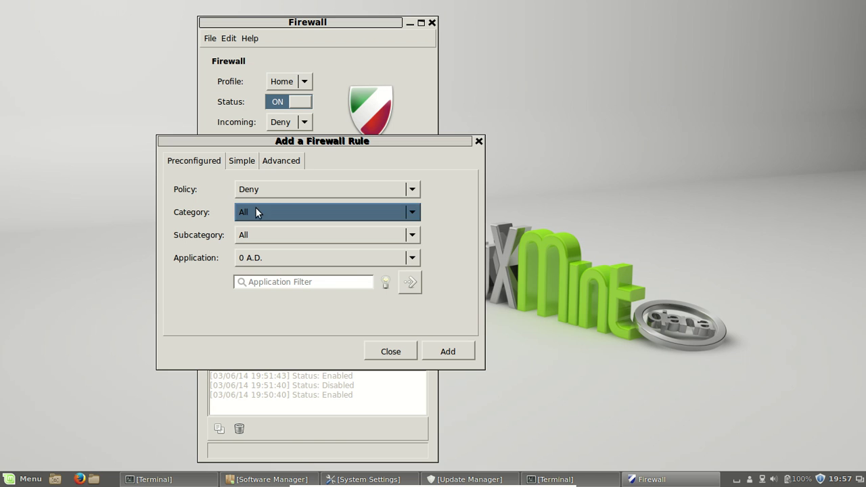
pyautogui.click(270, 212)
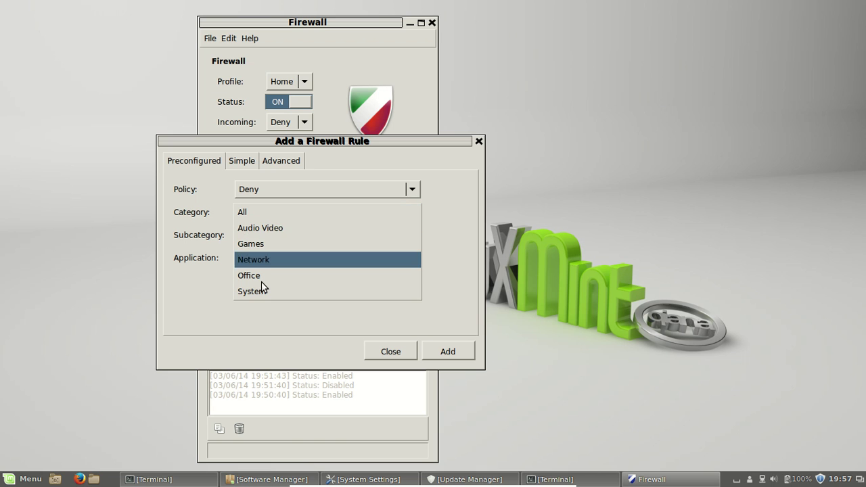
pyautogui.click(261, 211)
pyautogui.click(288, 233)
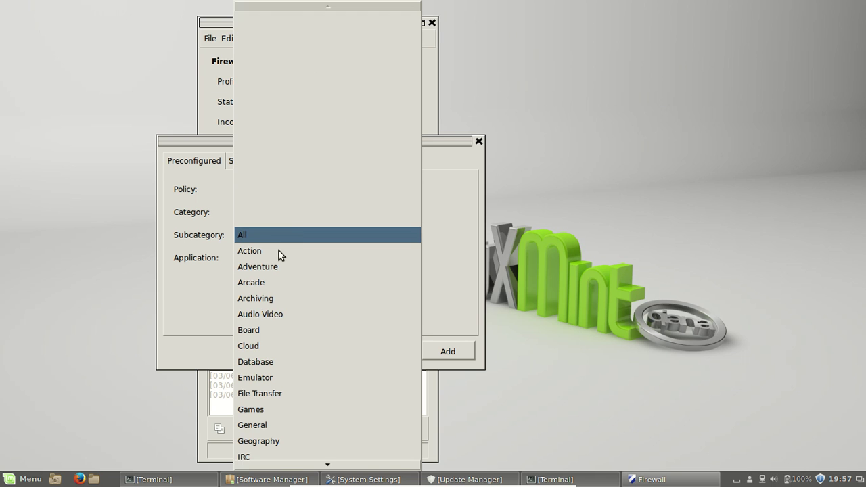
pyautogui.click(270, 392)
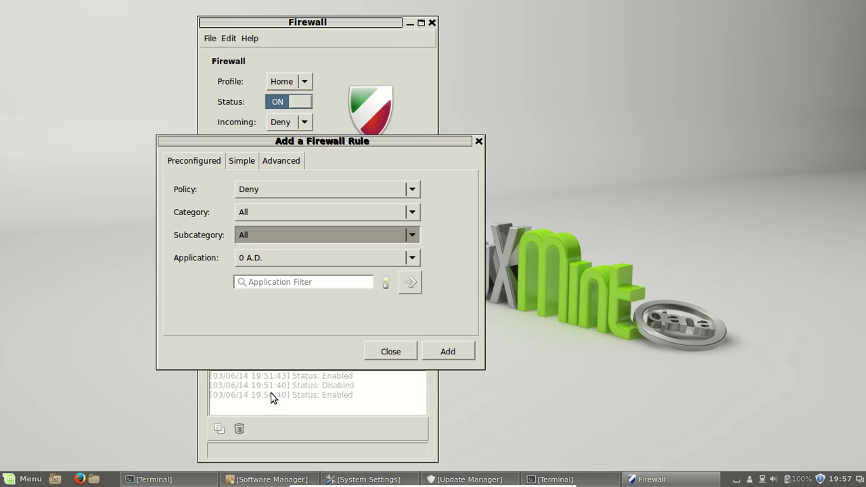
pyautogui.click(285, 256)
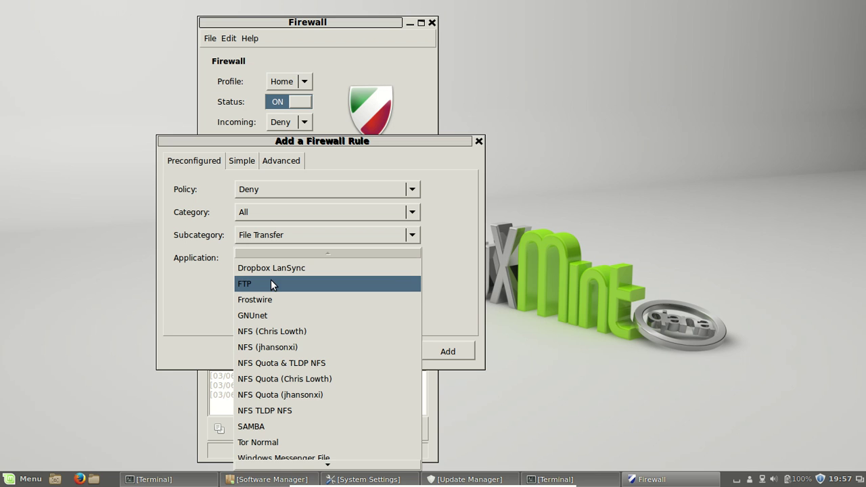
pyautogui.click(271, 283)
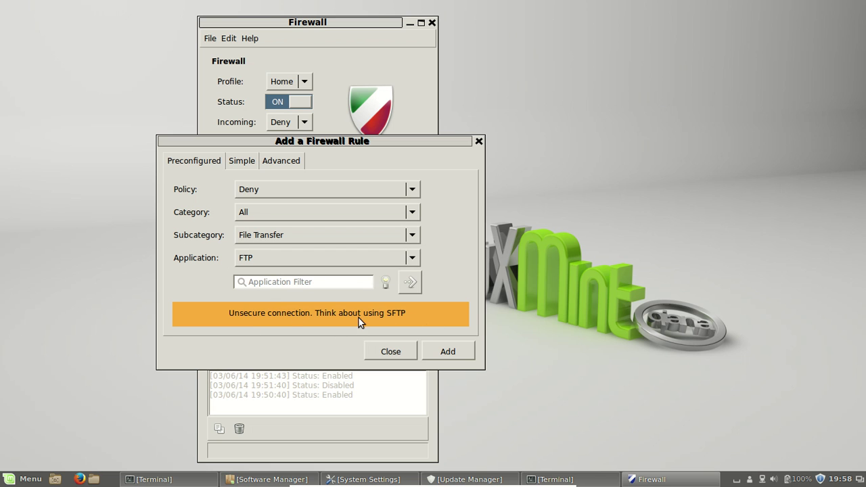
pyautogui.click(459, 351)
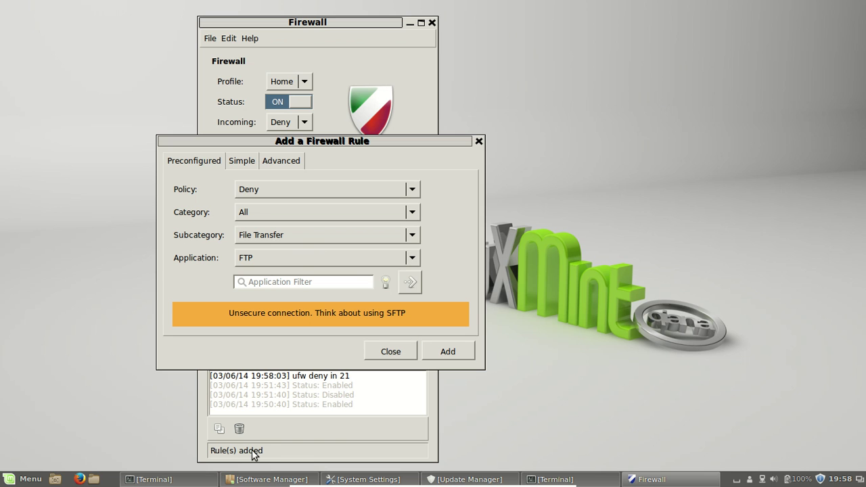
pyautogui.click(390, 350)
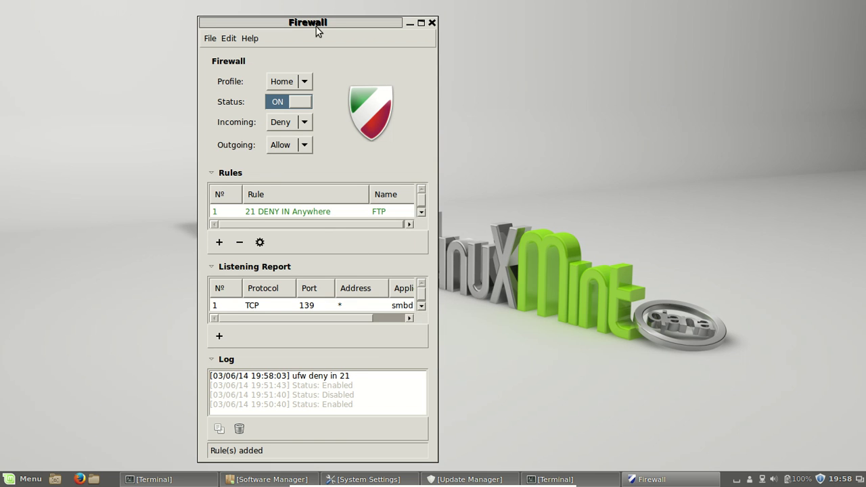
# Step: Open the Firewall program's online documentation
pyautogui.moveTo(310, 26); pyautogui.dragTo(284, 13)
pyautogui.click(203, 26)
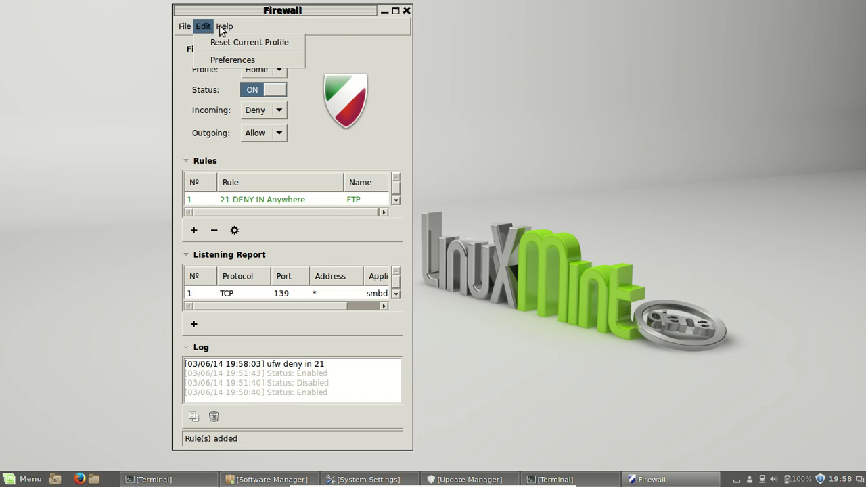
pyautogui.click(223, 25)
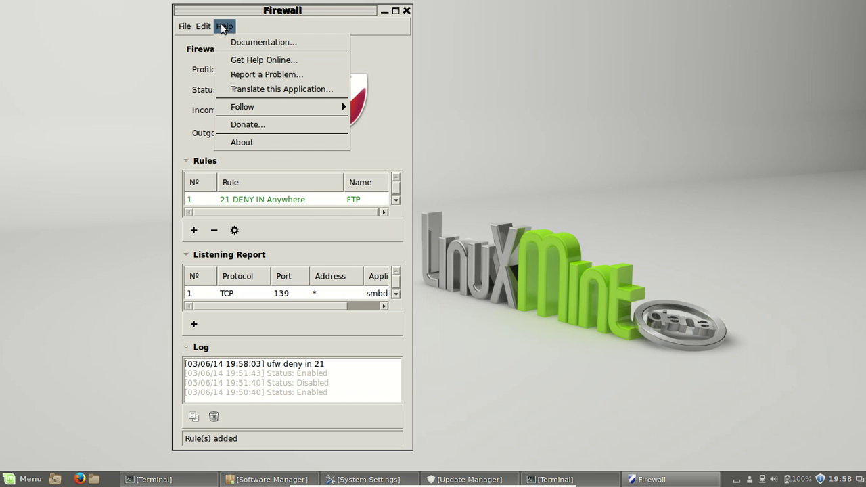
pyautogui.click(257, 45)
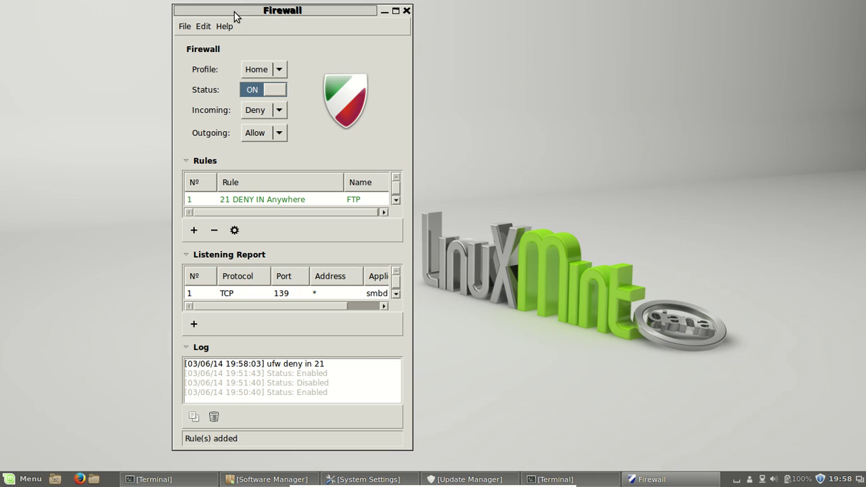
pyautogui.click(191, 28)
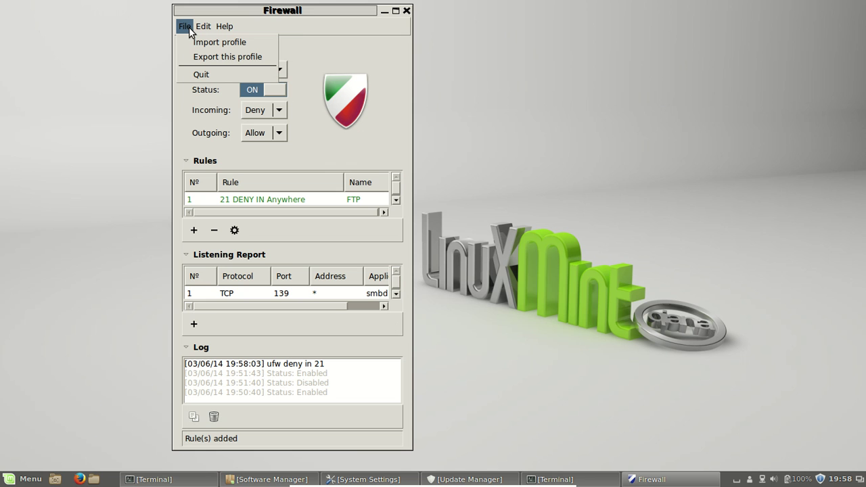
pyautogui.click(338, 10)
pyautogui.moveTo(338, 11)
pyautogui.mouseDown()
pyautogui.moveTo(194, 24)
pyautogui.moveTo(239, 8)
pyautogui.mouseUp()
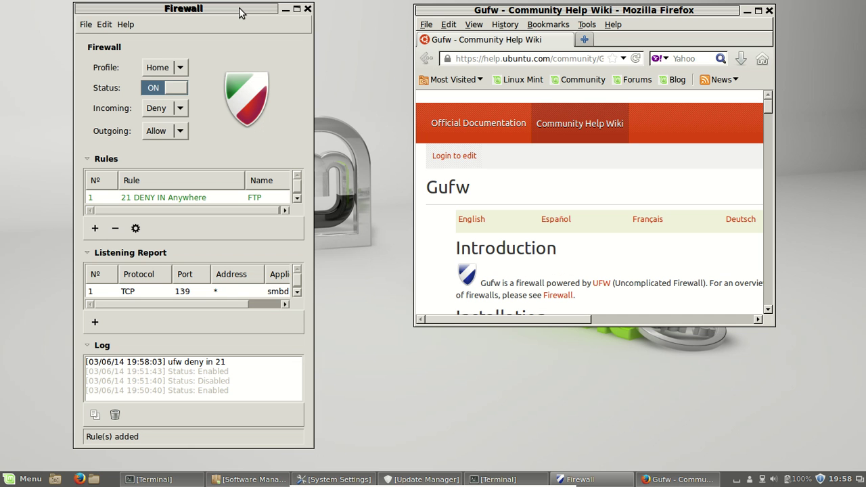
pyautogui.moveTo(257, 9); pyautogui.dragTo(250, 8)
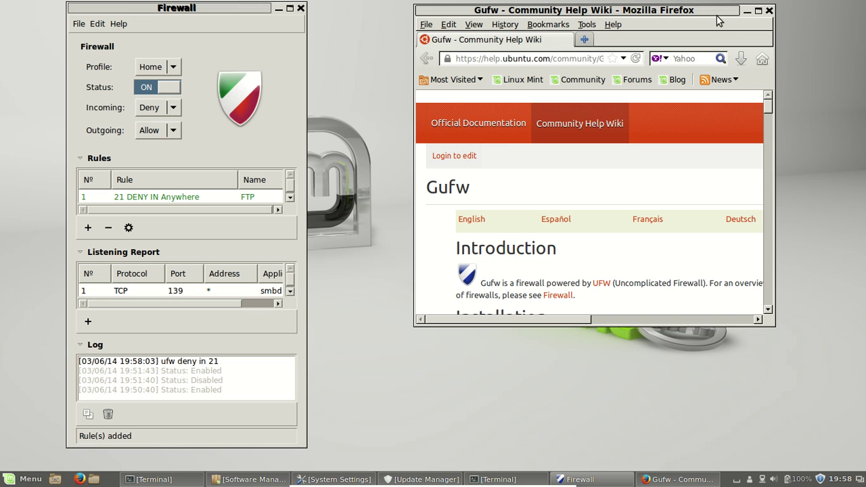
# Step: Close the browser window with the Gufw documentation and the Firewall window
pyautogui.click(770, 11)
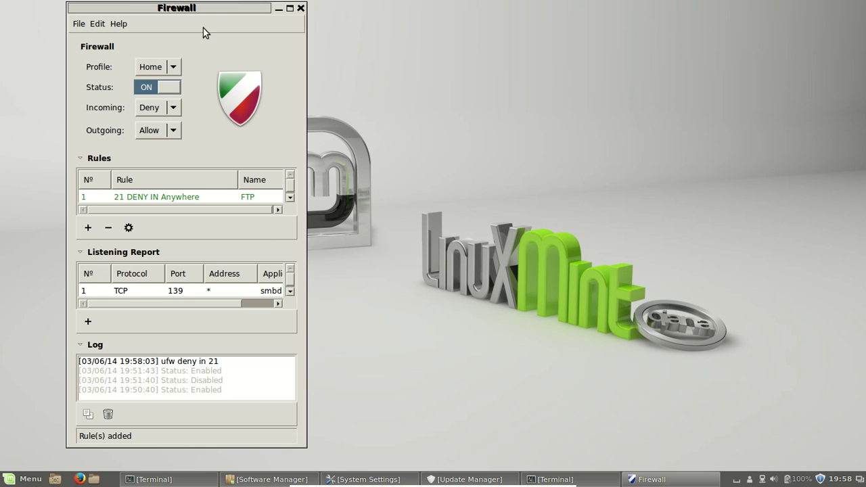
pyautogui.moveTo(280, 7); pyautogui.dragTo(290, 9)
pyautogui.click(310, 11)
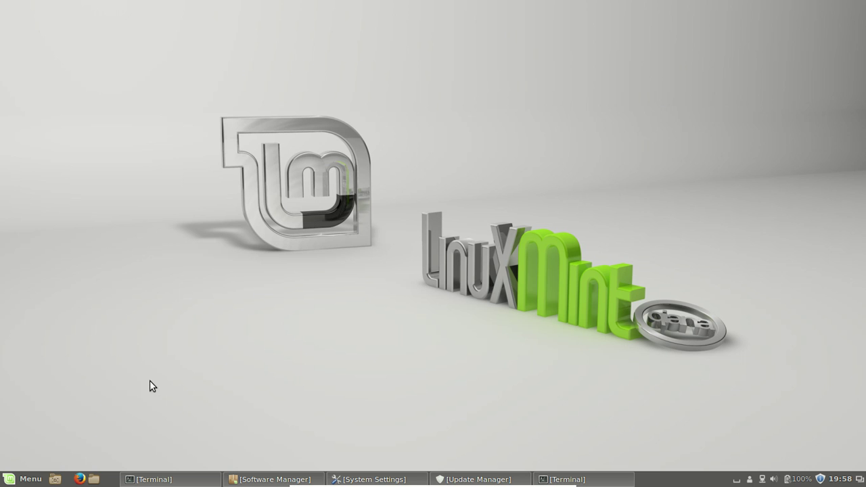
# Step: Search the installed applications for "system s", launch System Settings and reposition its window on the desktop
pyautogui.click(27, 479)
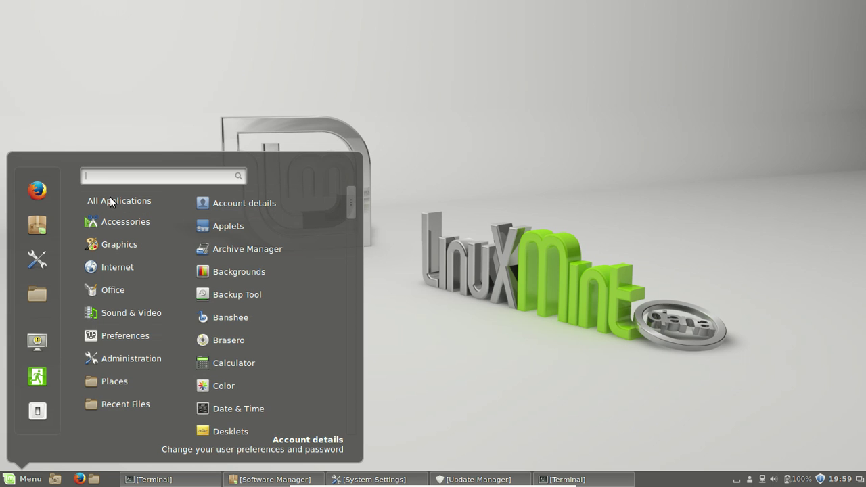
pyautogui.write('sys')
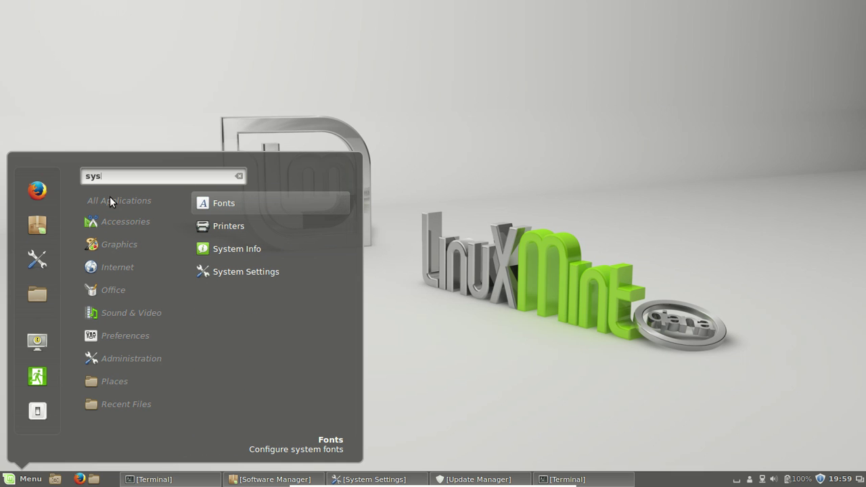
pyautogui.write('tem s')
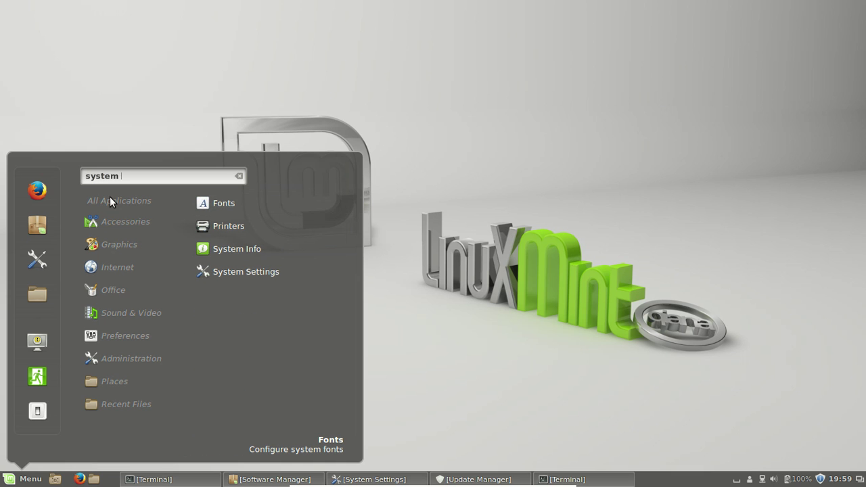
pyautogui.click(206, 207)
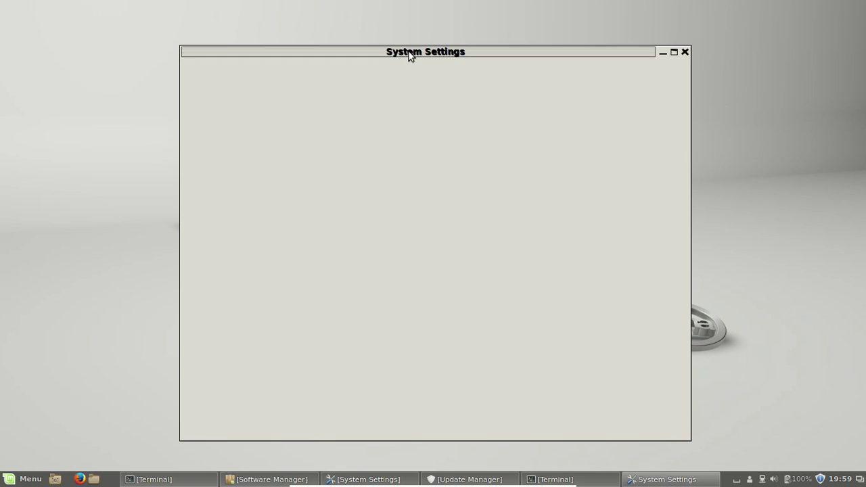
pyautogui.moveTo(408, 52); pyautogui.dragTo(378, 48)
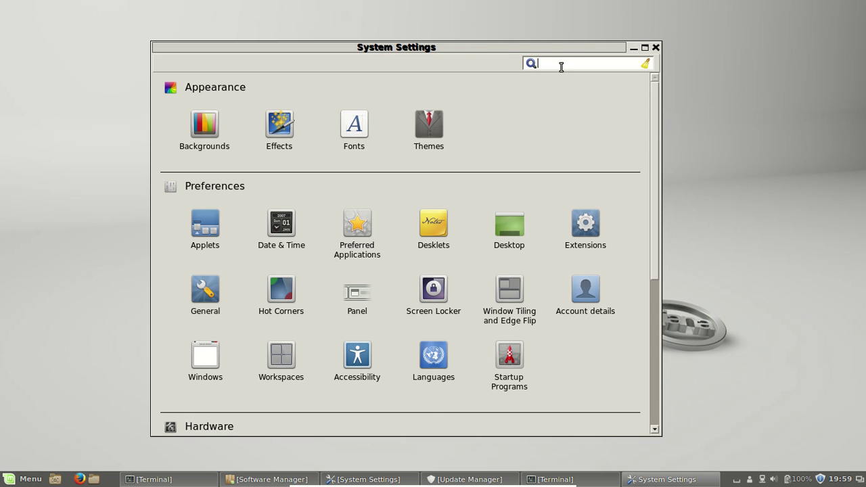
# Step: Search the system settings for "keyboard" and open the Keyboard module's typing options
pyautogui.write('keyboard')
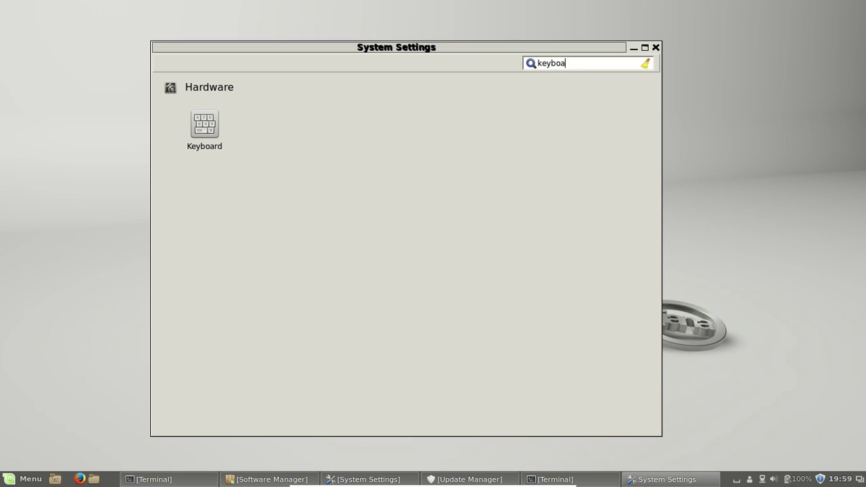
pyautogui.click(175, 121)
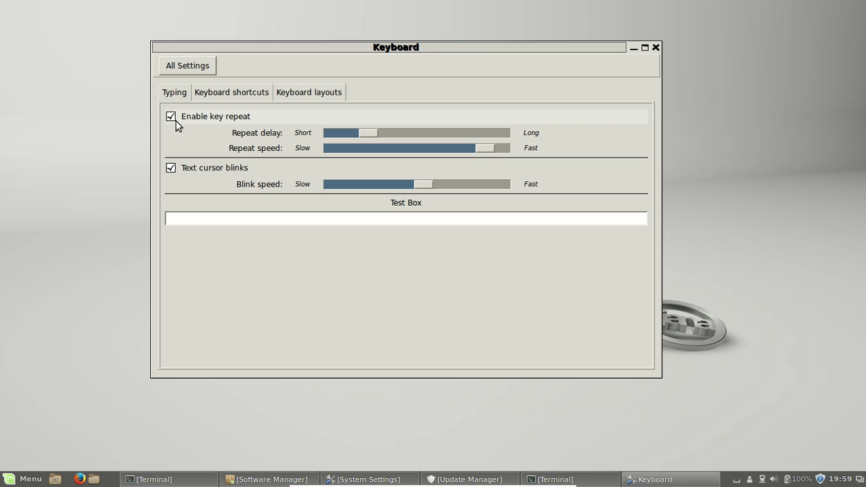
pyautogui.click(171, 97)
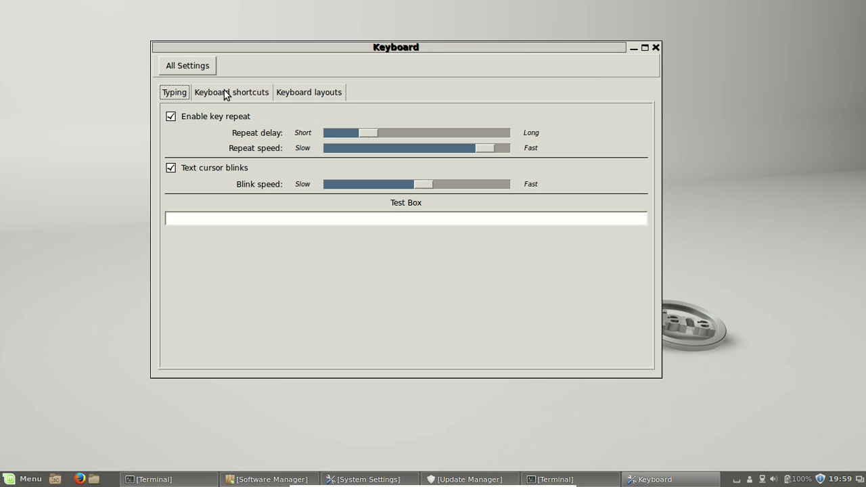
# Step: Add a custom keyboard shortcut named firefox that runs the command firefox
pyautogui.click(224, 92)
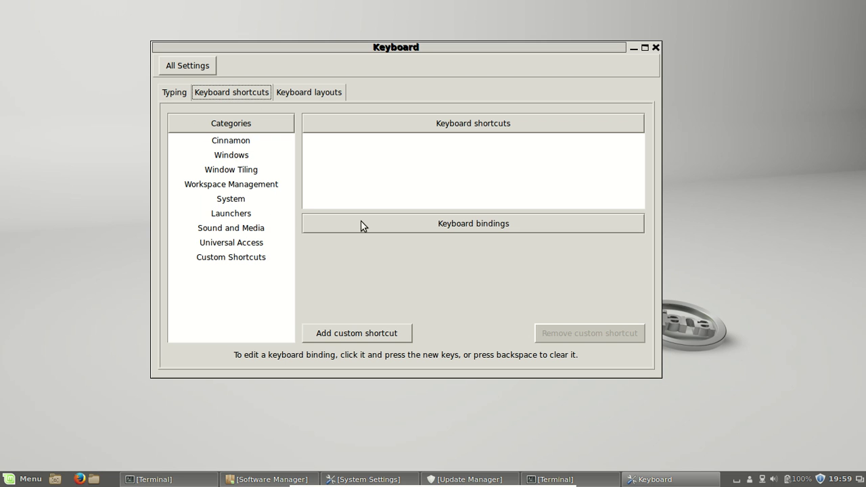
pyautogui.click(359, 334)
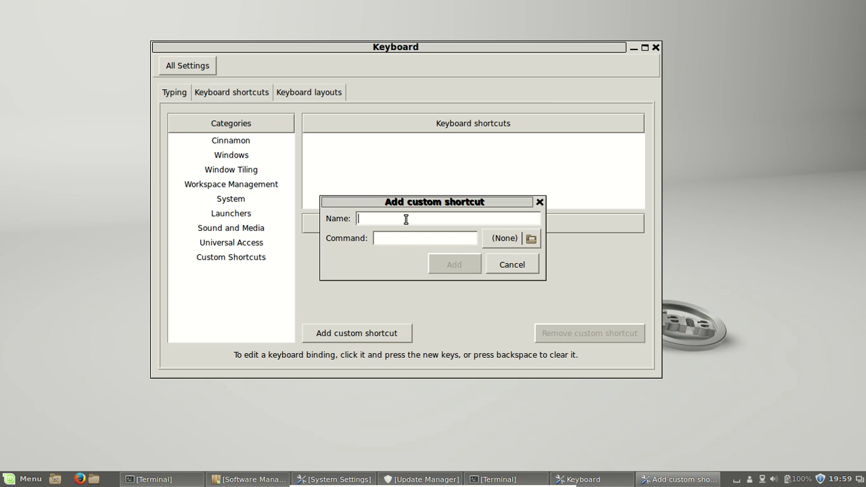
pyautogui.write('firefox')
pyautogui.press('Tab')
pyautogui.write('firefox')
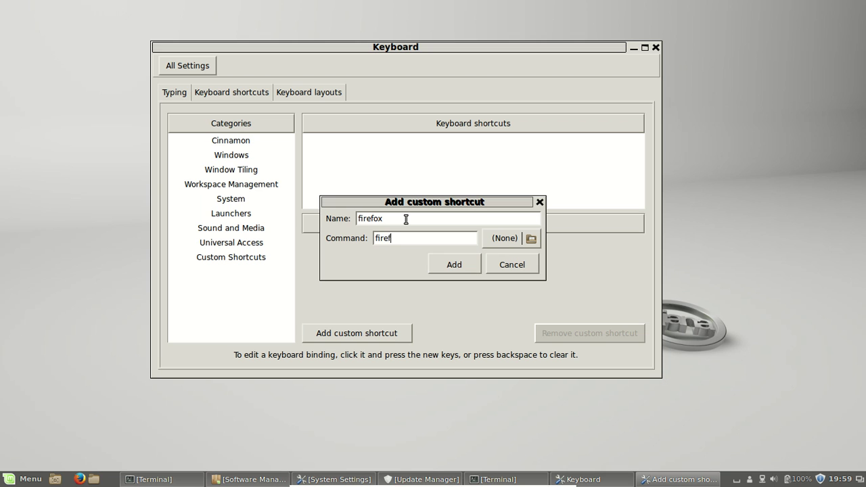
pyautogui.click(467, 265)
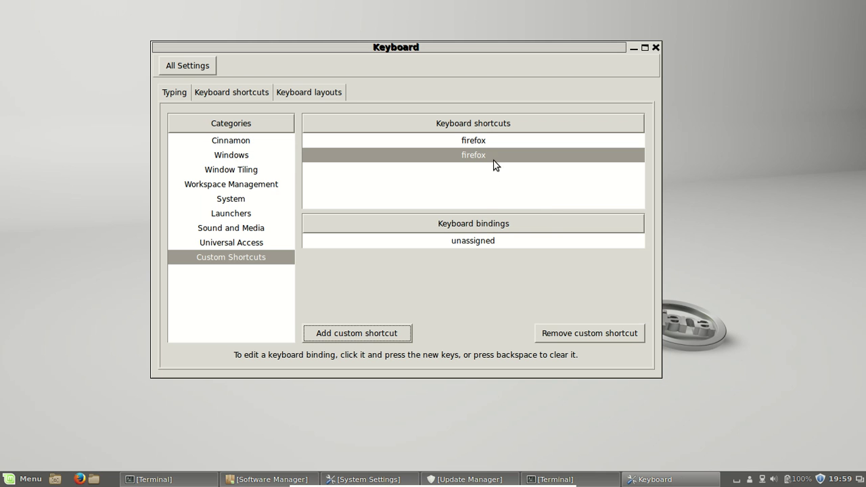
# Step: Assign the key binding Ctrl-Alt_L to the second firefox entry in the custom shortcuts
pyautogui.click(492, 154)
pyautogui.click(479, 144)
pyautogui.click(483, 155)
pyautogui.click(466, 245)
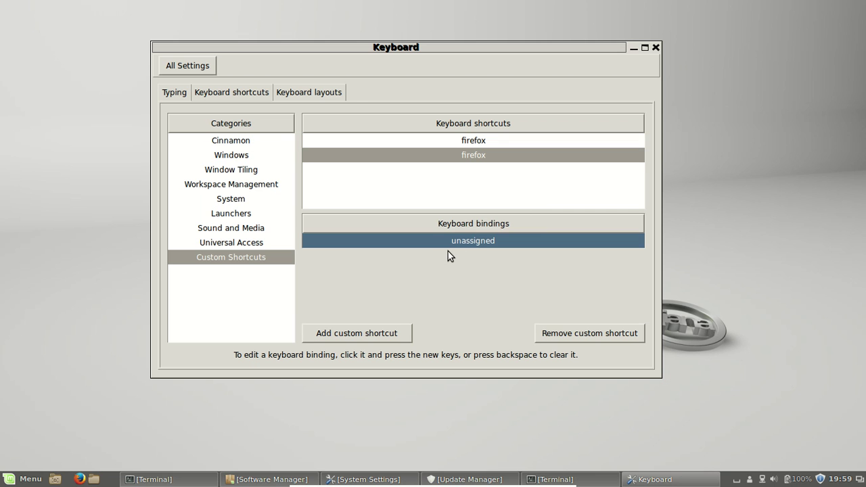
pyautogui.click(488, 242)
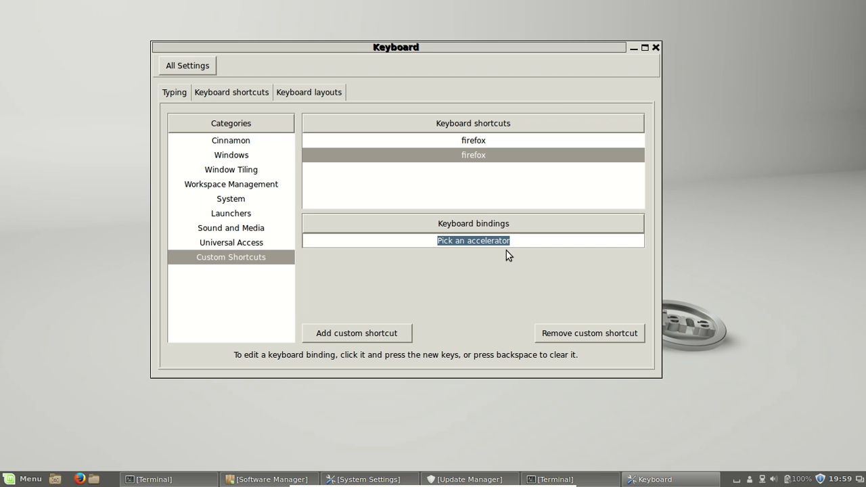
pyautogui.hotkey('ctrl', 'alt', 'l')
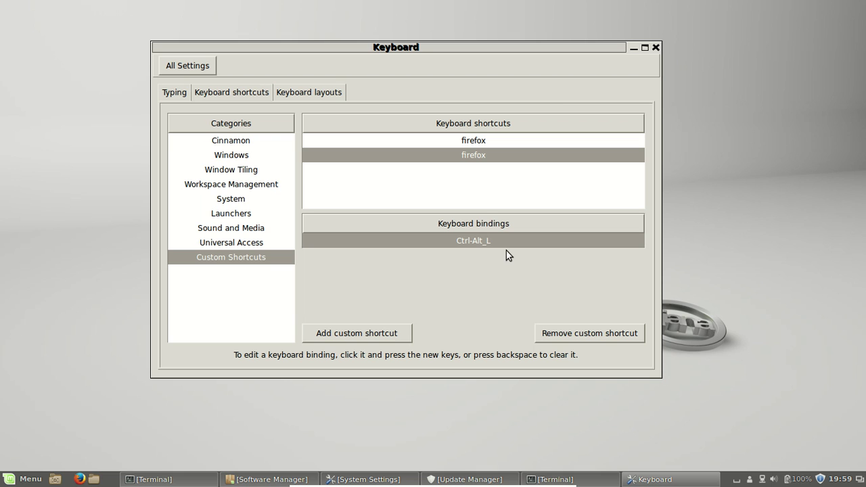